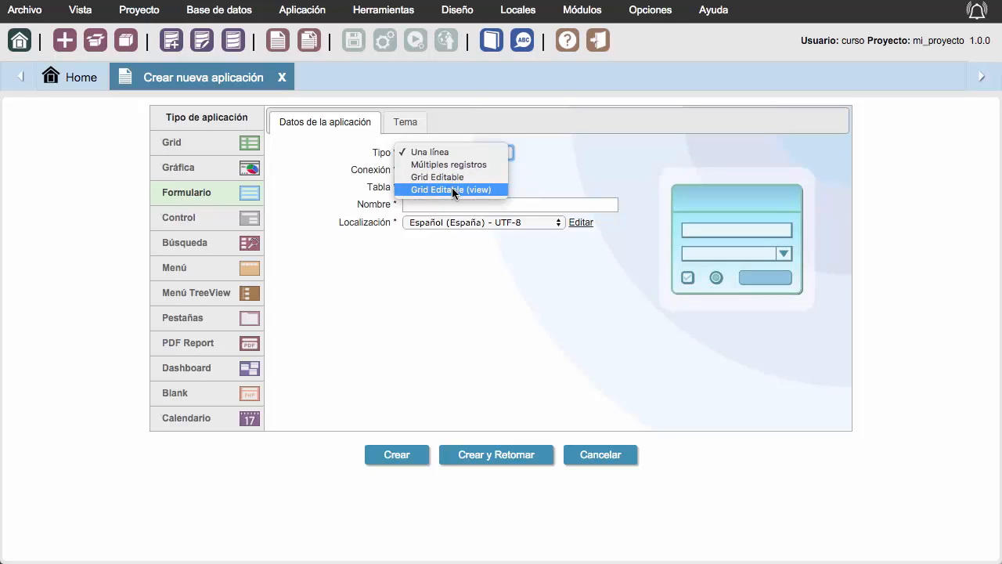
Step: Set up the form as type Una línea with connection conn_mysql and the categorias table, refreshing the table list first
{"action": "left_click", "coordinate": [576, 174]}
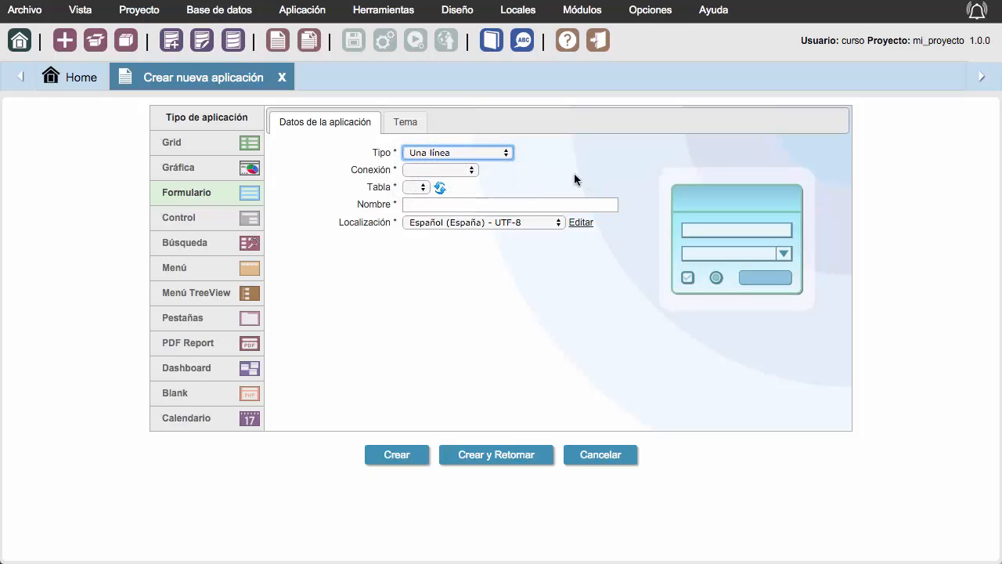
{"action": "left_click", "coordinate": [413, 170]}
{"action": "left_click", "coordinate": [426, 180]}
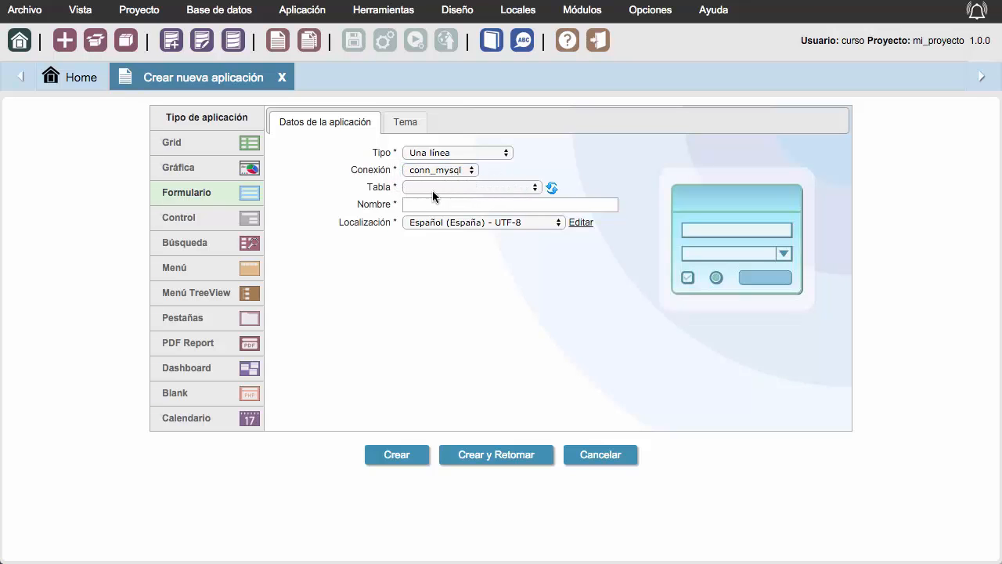
{"action": "left_click", "coordinate": [466, 188]}
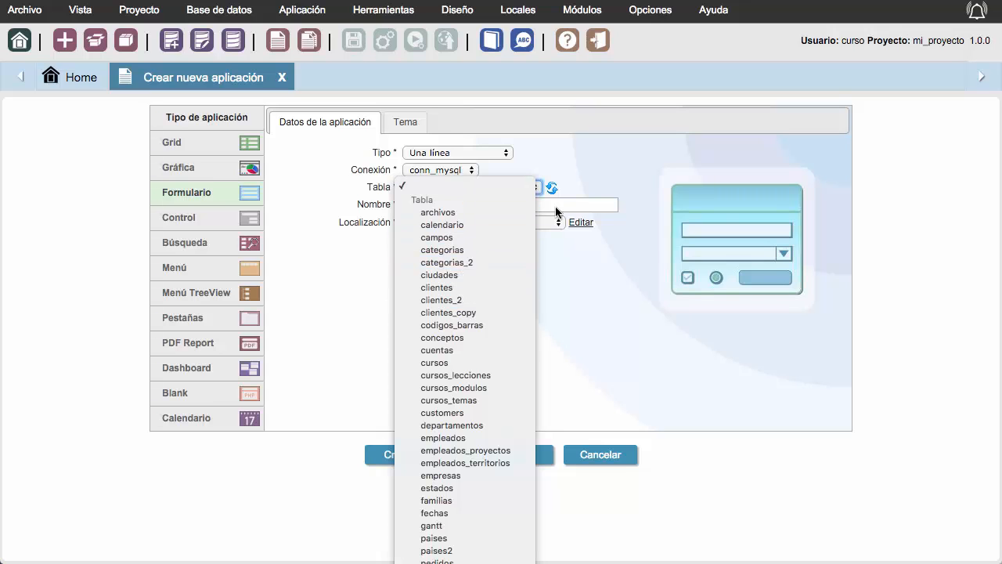
{"action": "left_click", "coordinate": [584, 179]}
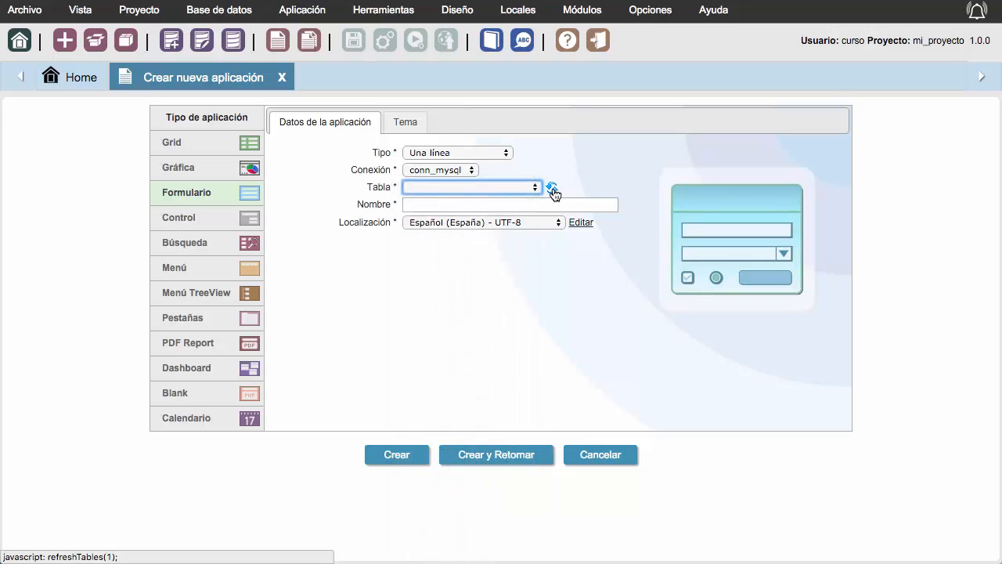
{"action": "left_click", "coordinate": [553, 190]}
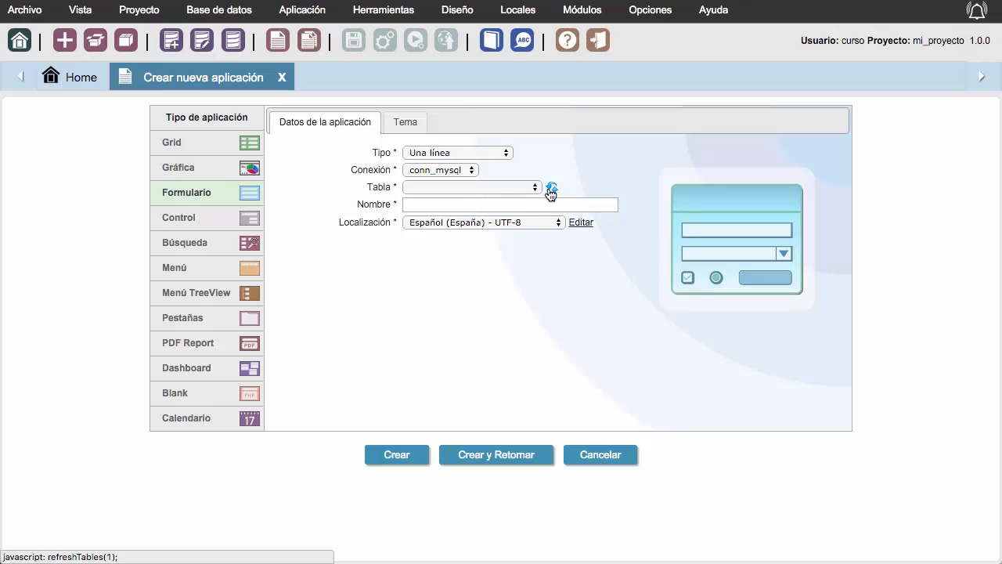
{"action": "left_click", "coordinate": [500, 188]}
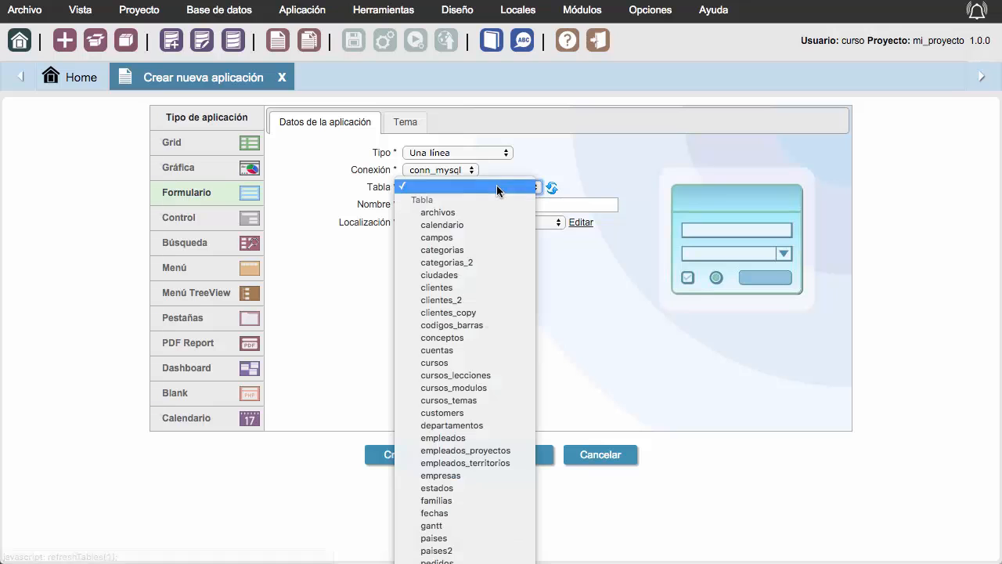
{"action": "left_click", "coordinate": [483, 250]}
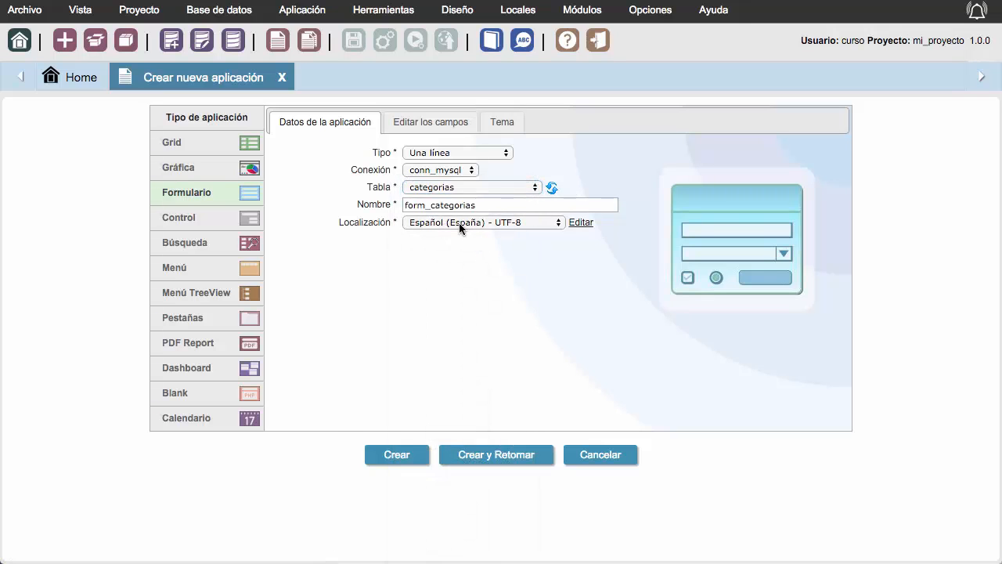
Step: Keep form_categorias as the application name and choose Español (España) - UTF-8 as its localization
{"action": "left_click_drag", "start_coordinate": [404, 205], "coordinate": [491, 206]}
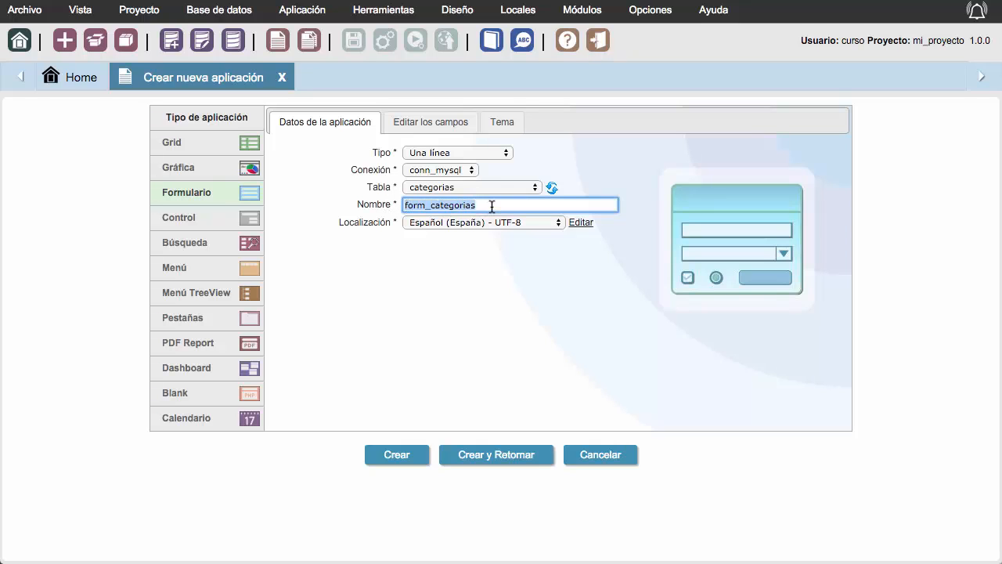
{"action": "left_click", "coordinate": [492, 206]}
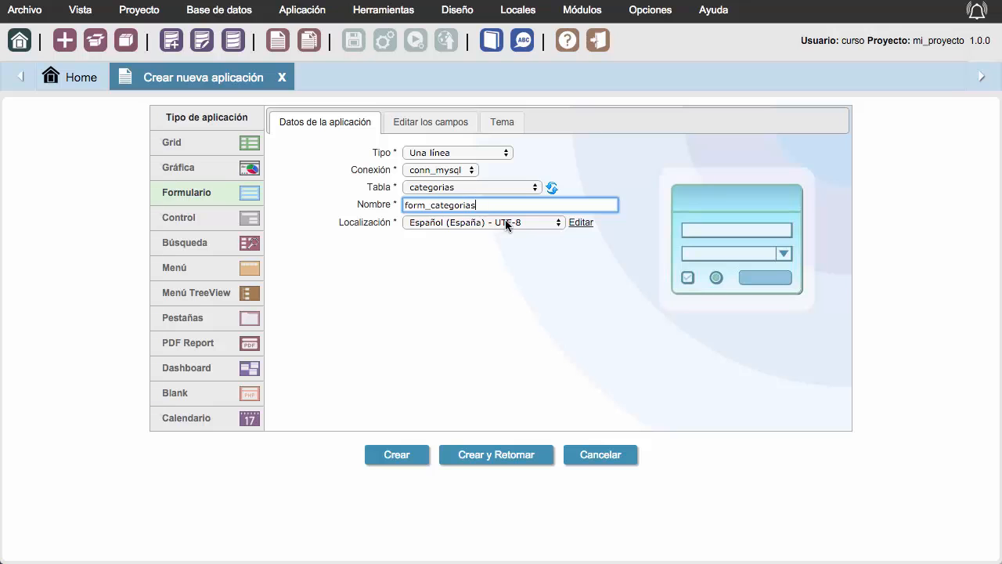
{"action": "left_click", "coordinate": [552, 222]}
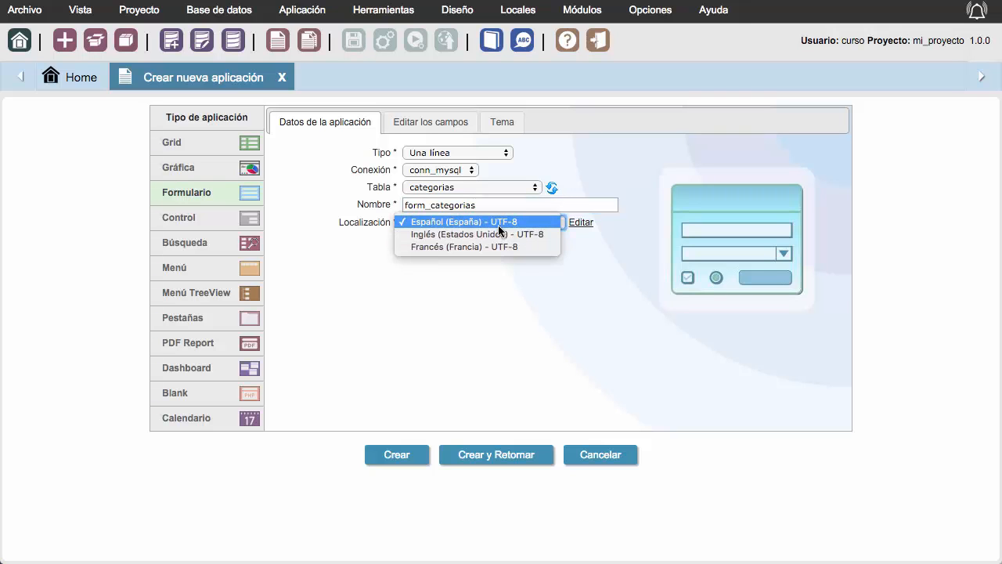
{"action": "left_click", "coordinate": [498, 226]}
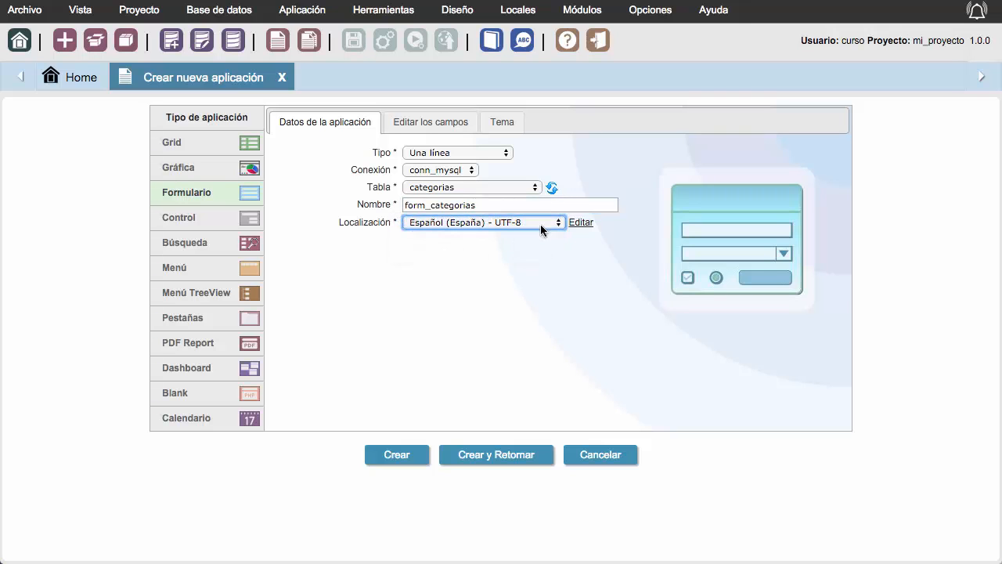
Step: Review the field settings and theme, keeping Numero as the id field's data type, and create the form application
{"action": "left_click", "coordinate": [432, 128]}
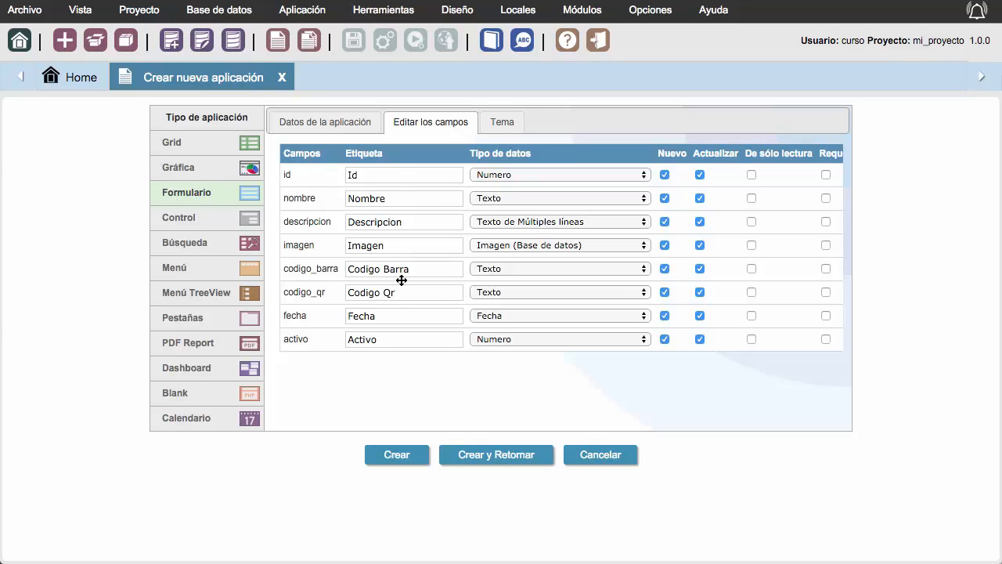
{"action": "left_click", "coordinate": [519, 175]}
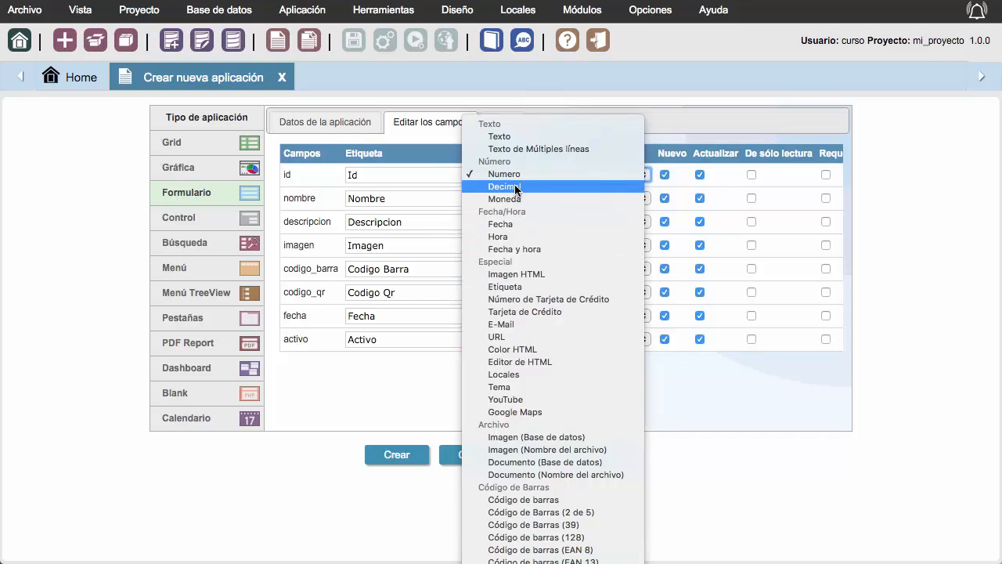
{"action": "left_click", "coordinate": [514, 177]}
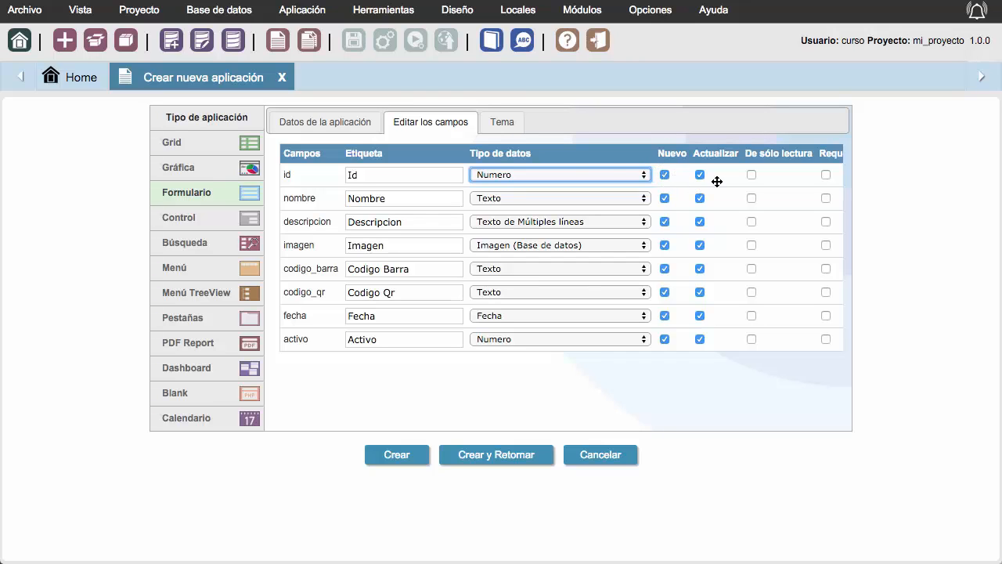
{"action": "left_click", "coordinate": [499, 123]}
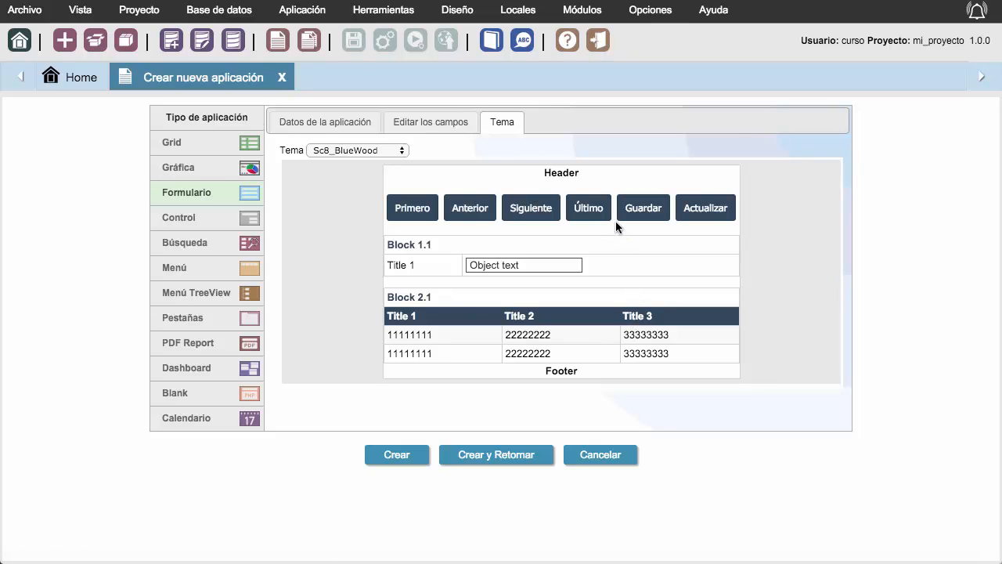
{"action": "left_click", "coordinate": [394, 460]}
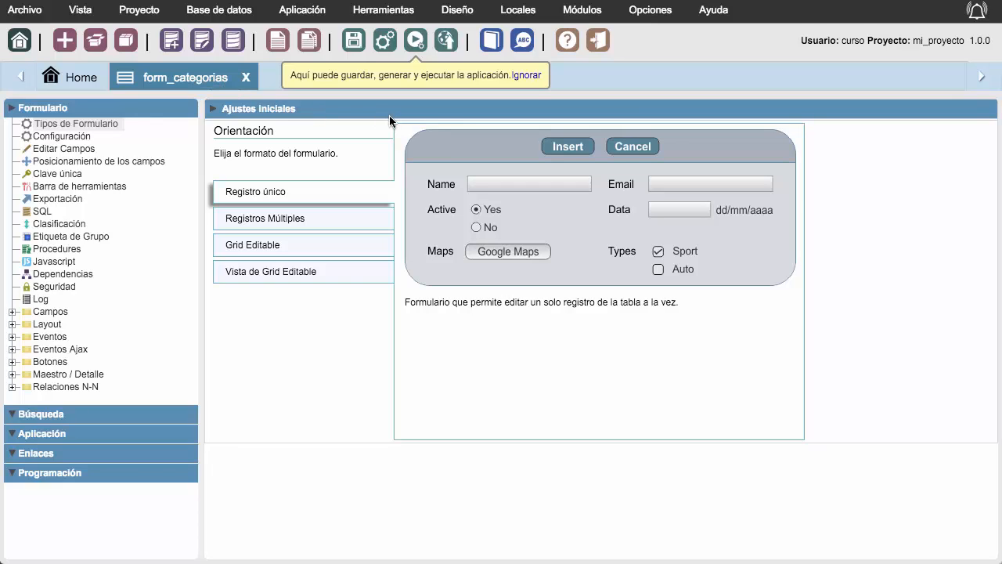
Step: Look through the Formulario and Búsqueda settings sections and run the form_categorias application
{"action": "left_click", "coordinate": [415, 43]}
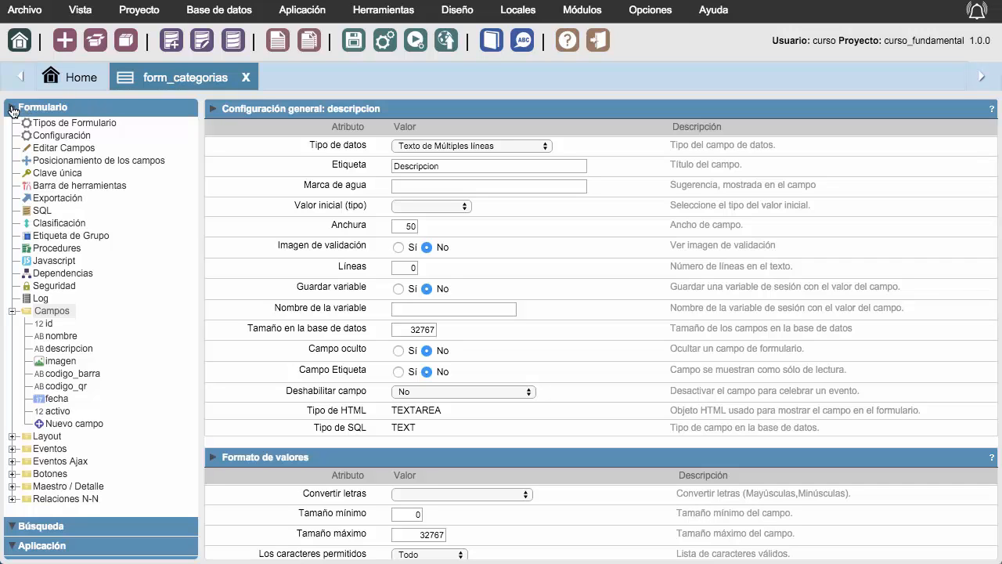
{"action": "left_click", "coordinate": [45, 109]}
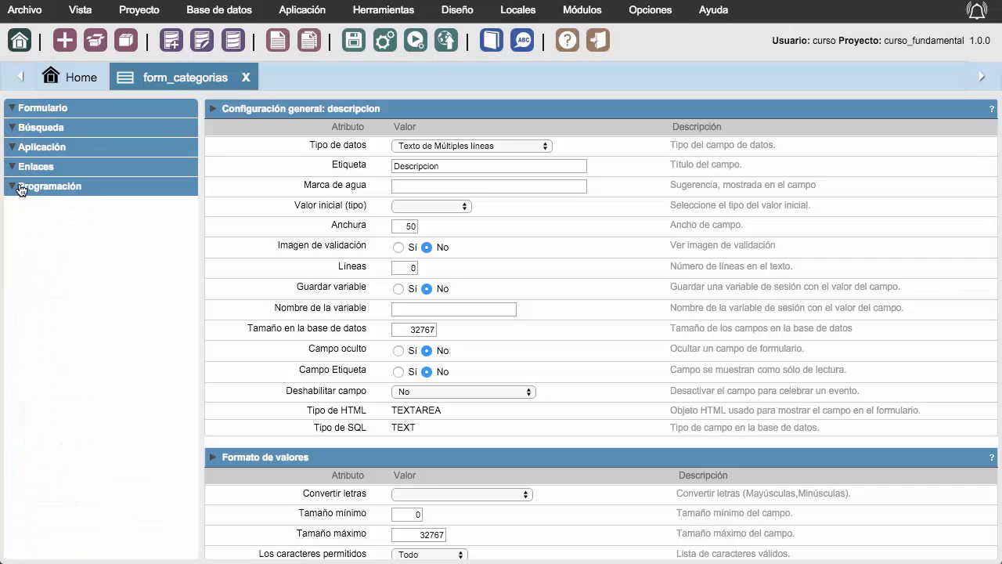
{"action": "left_click", "coordinate": [17, 129]}
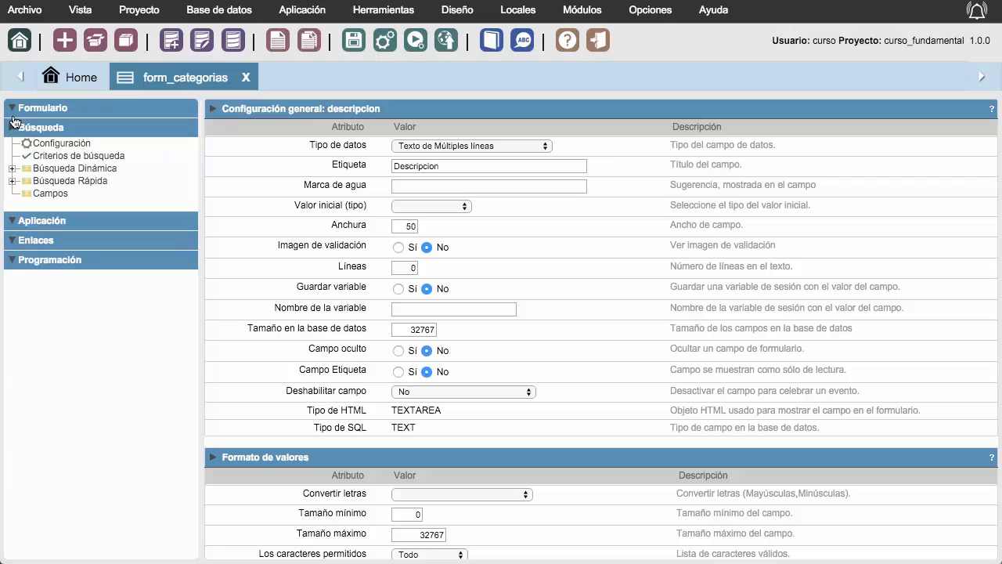
{"action": "left_click", "coordinate": [38, 110]}
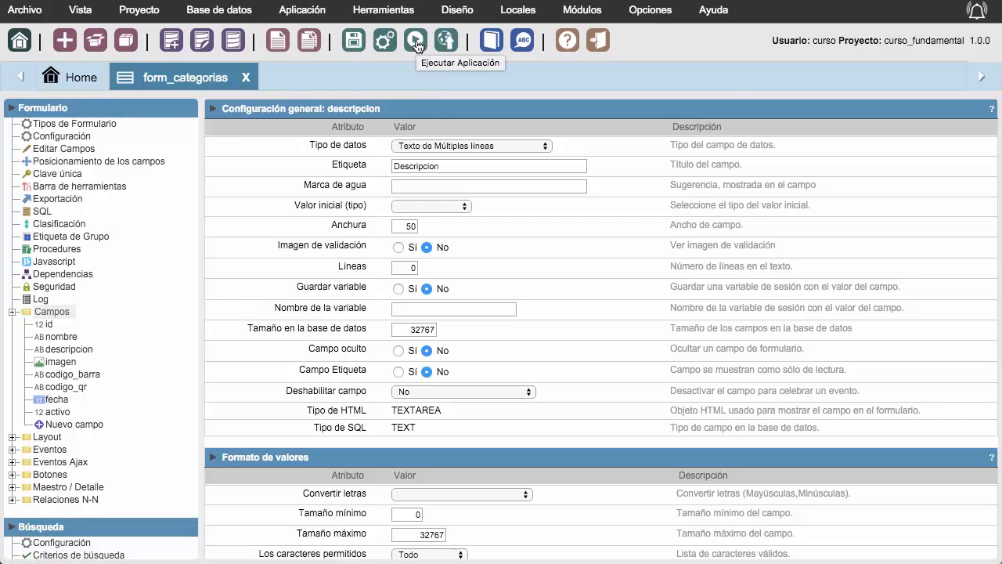
{"action": "mouse_move", "coordinate": [316, 17]}
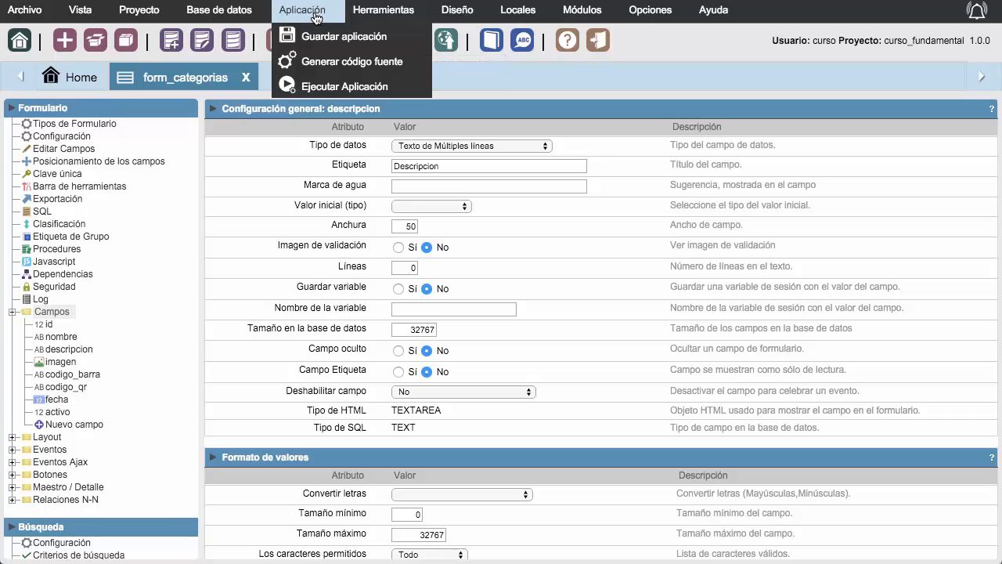
{"action": "left_click", "coordinate": [317, 88]}
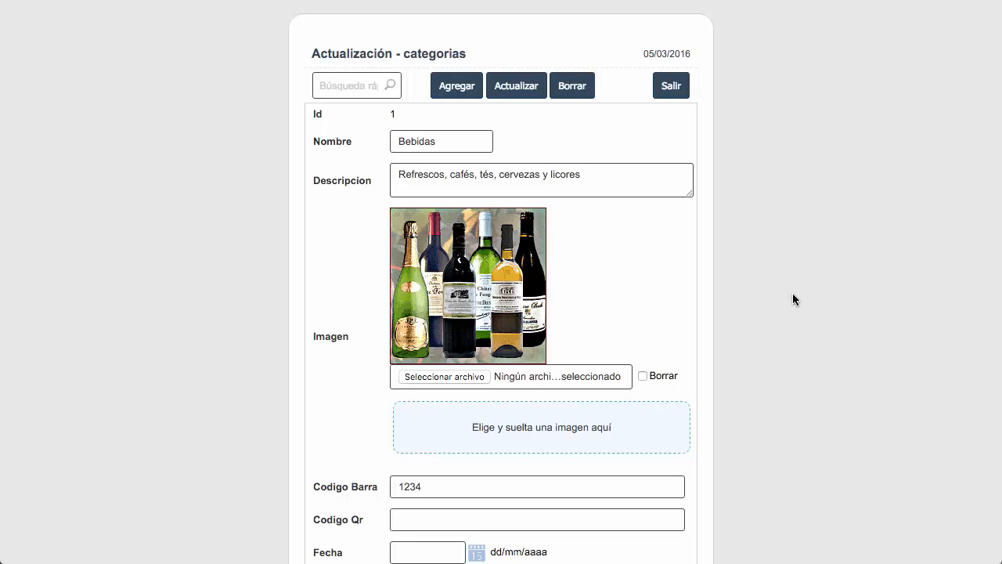
Step: Examine the fields and controls of the running categorias form and advance through its records to the fourth one
{"action": "scroll", "coordinate": [792, 299], "scroll_direction": "down", "scroll_amount": 3}
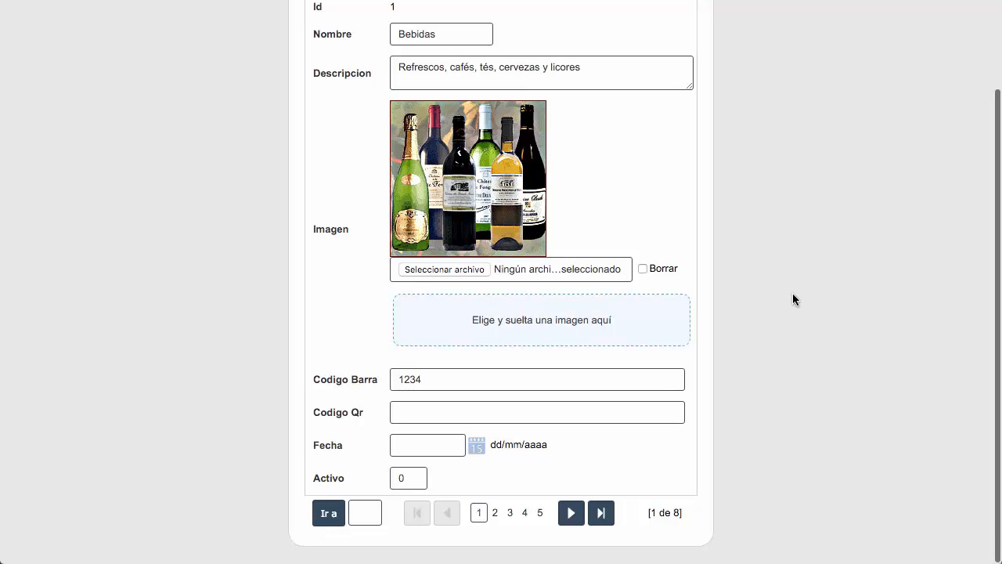
{"action": "scroll", "coordinate": [793, 299], "scroll_direction": "up", "scroll_amount": 2}
{"action": "scroll", "coordinate": [792, 299], "scroll_direction": "up", "scroll_amount": 1}
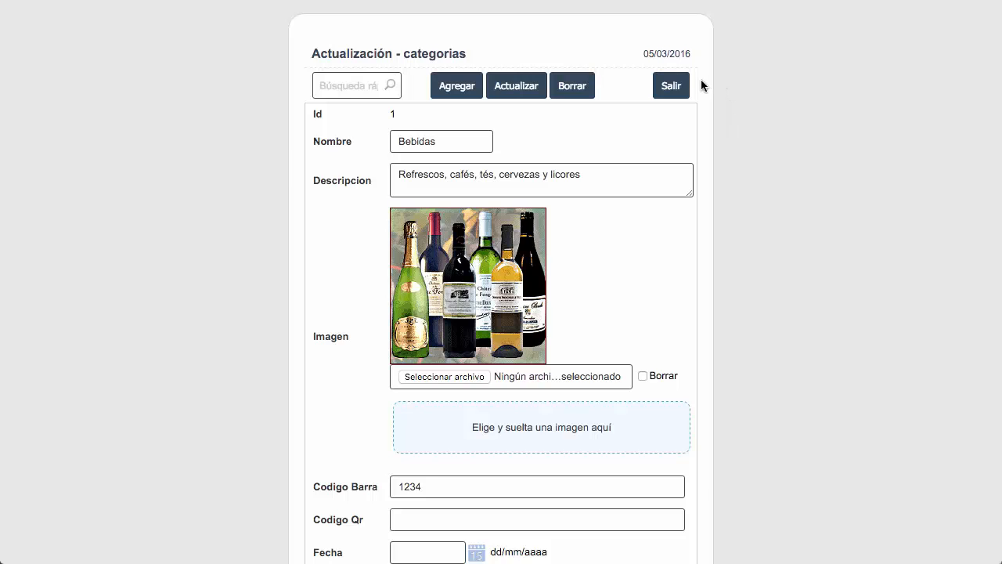
{"action": "left_click", "coordinate": [379, 86]}
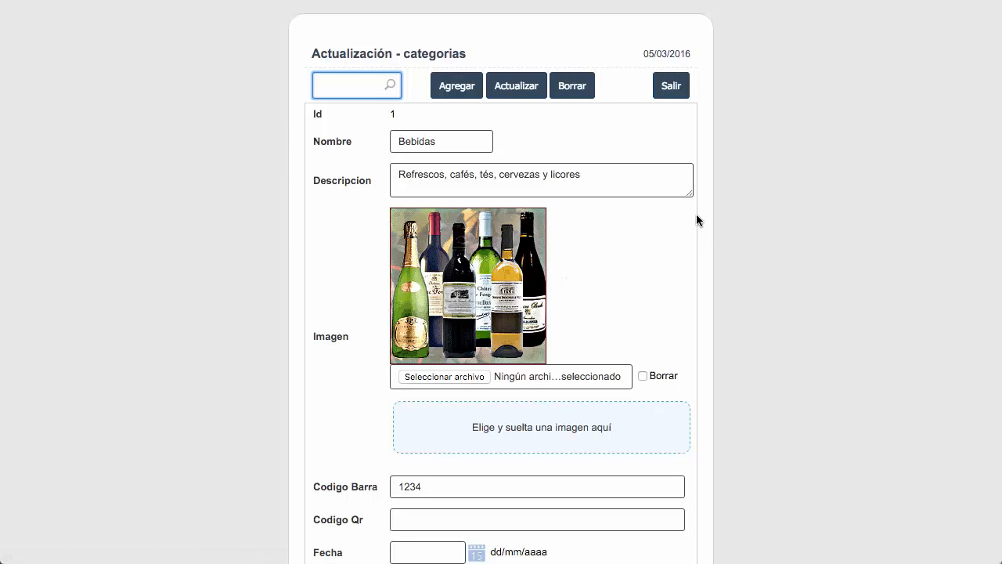
{"action": "scroll", "coordinate": [390, 212], "scroll_direction": "down", "scroll_amount": 3}
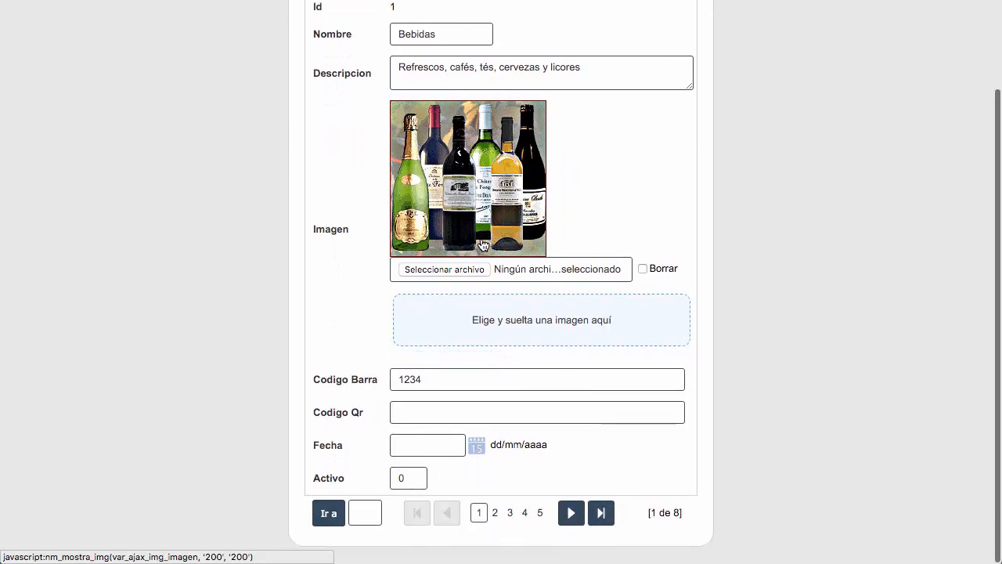
{"action": "left_click", "coordinate": [573, 518]}
{"action": "left_click", "coordinate": [572, 519]}
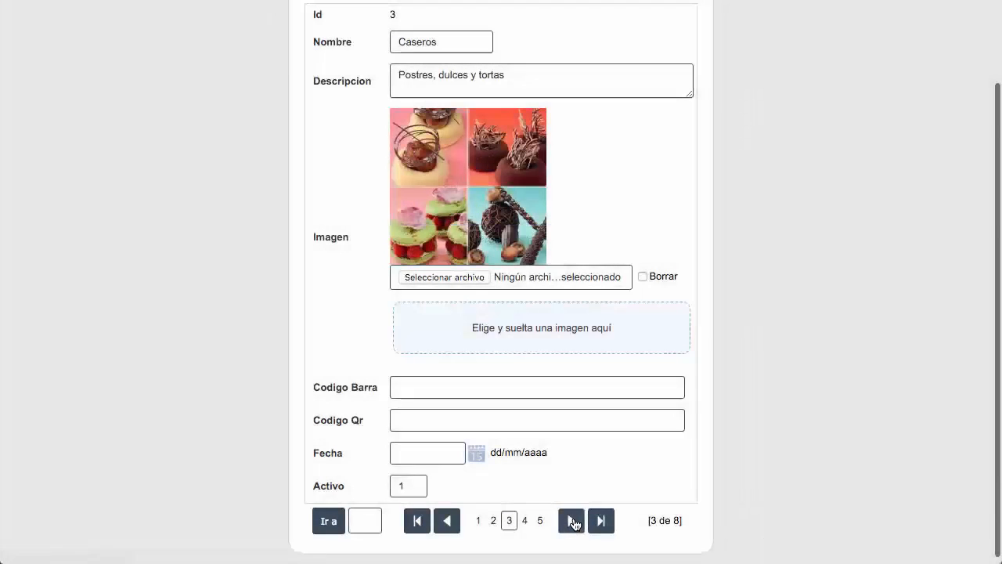
{"action": "left_click", "coordinate": [573, 519]}
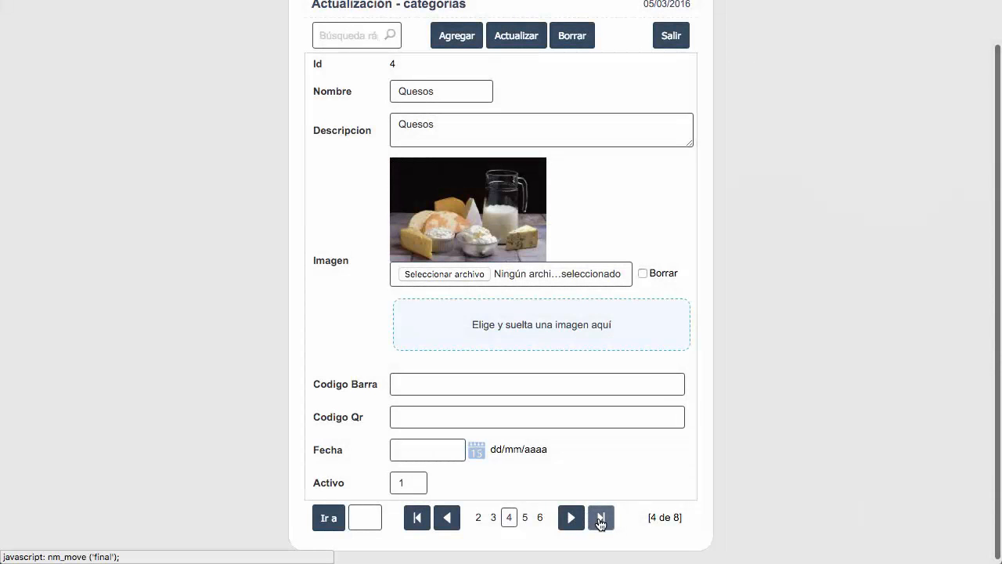
Step: Search the category records for "pescados" with the quick search
{"action": "scroll", "coordinate": [623, 445], "scroll_direction": "up", "scroll_amount": 2}
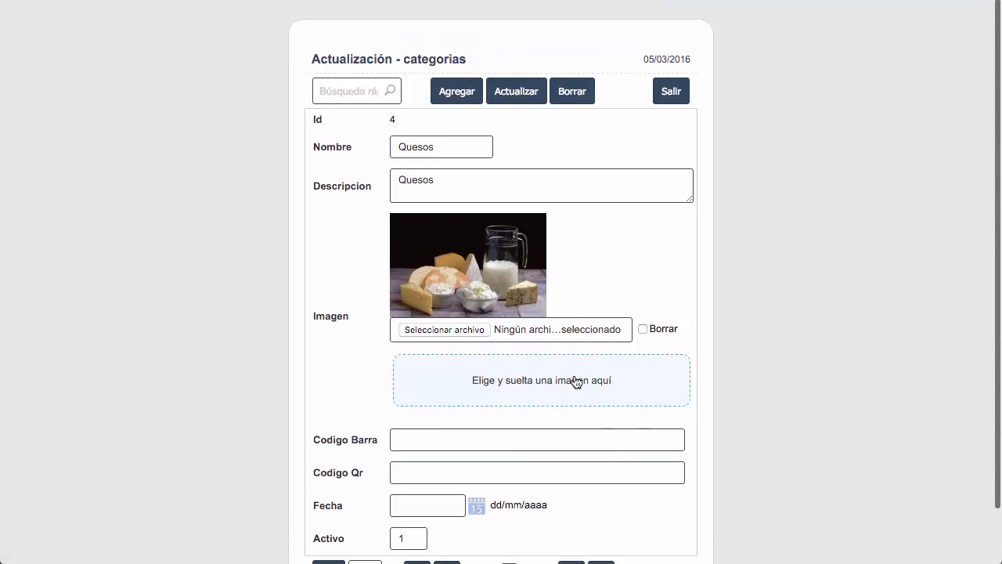
{"action": "left_click", "coordinate": [350, 84]}
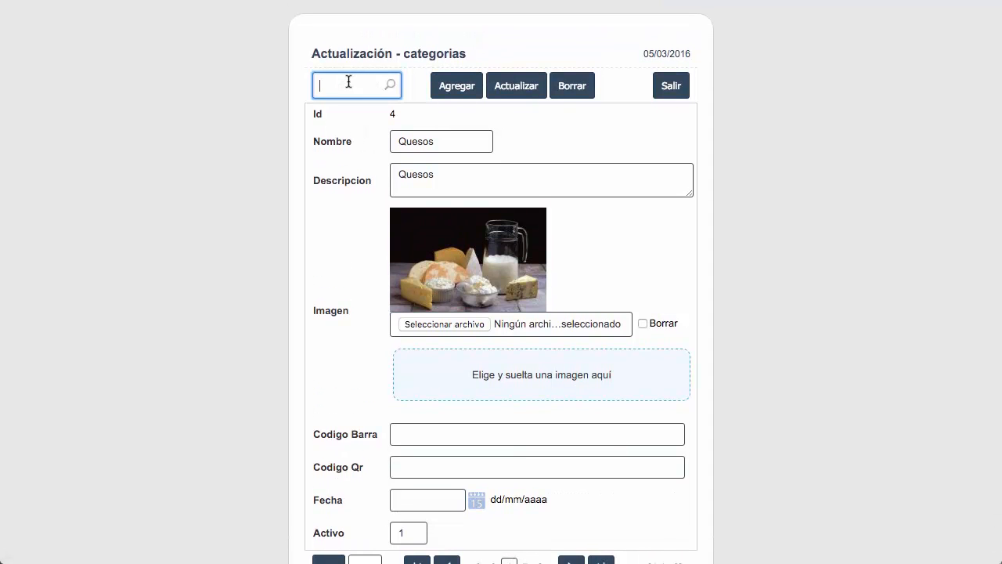
{"action": "type", "text": "pescados"}
{"action": "key", "text": "Return"}
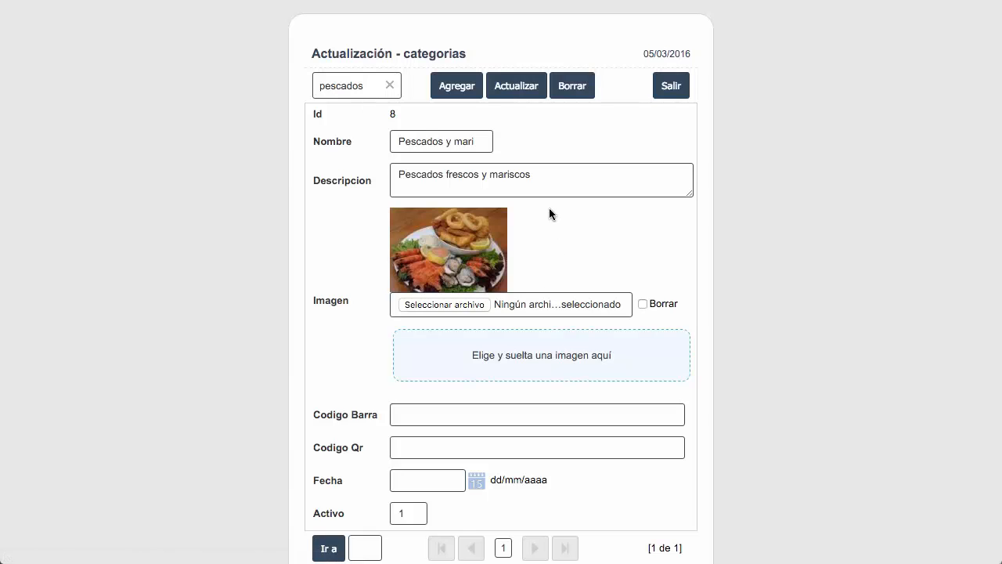
Step: Add a period to the end of the description "Pescados frescos y mariscos" and update the record
{"action": "left_click", "coordinate": [537, 181]}
{"action": "left_click", "coordinate": [546, 173]}
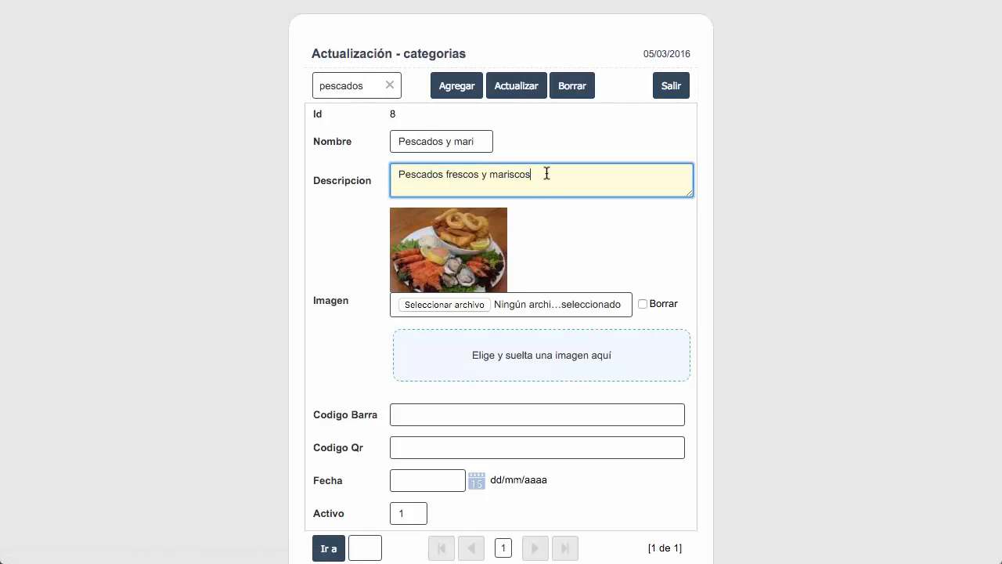
{"action": "left_click", "coordinate": [526, 88]}
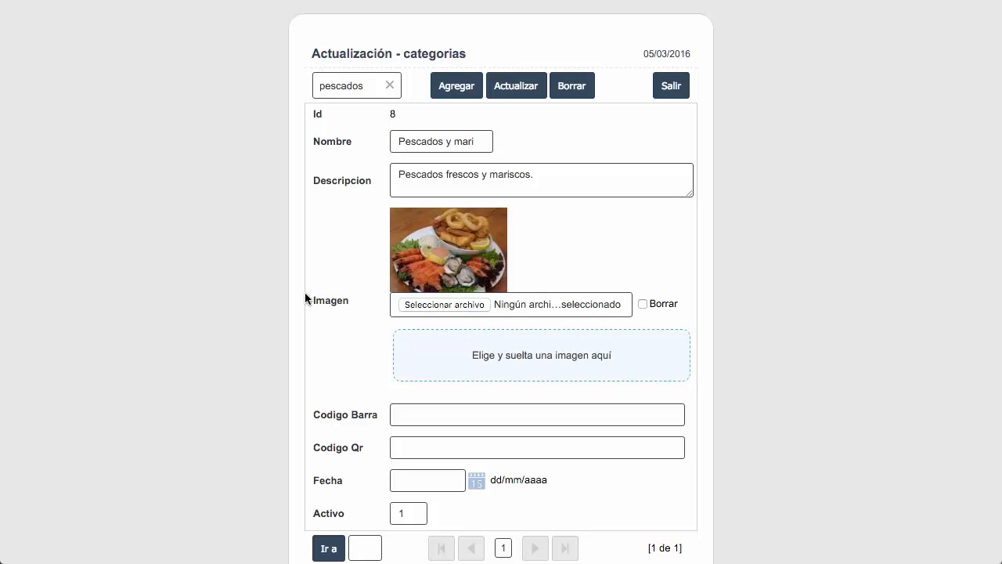
Step: Add and save a category named "Tapas" with description "Especialidad en tapas" and a tapas image, and cancel the blank form that follows
{"action": "left_click", "coordinate": [463, 88]}
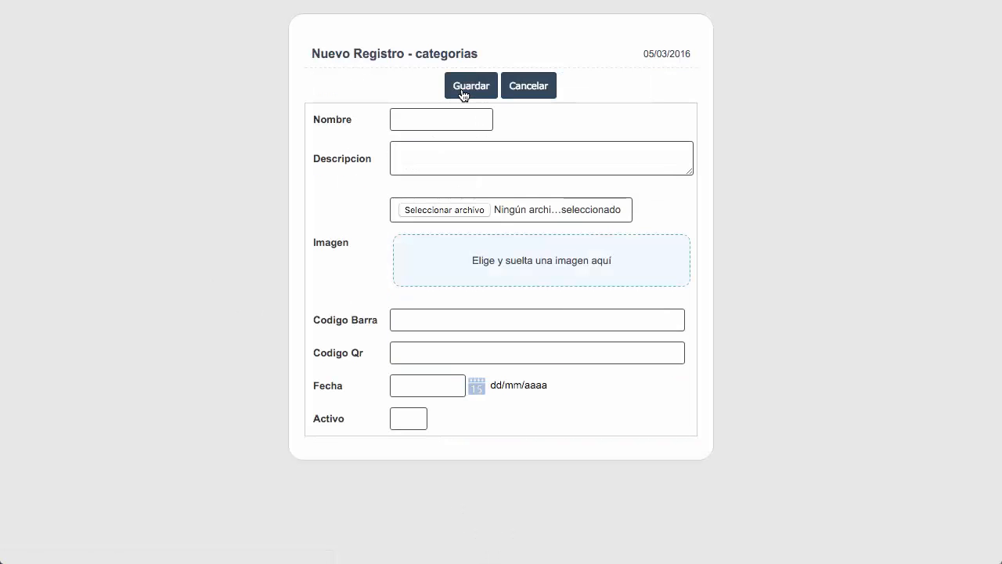
{"action": "left_click", "coordinate": [436, 119]}
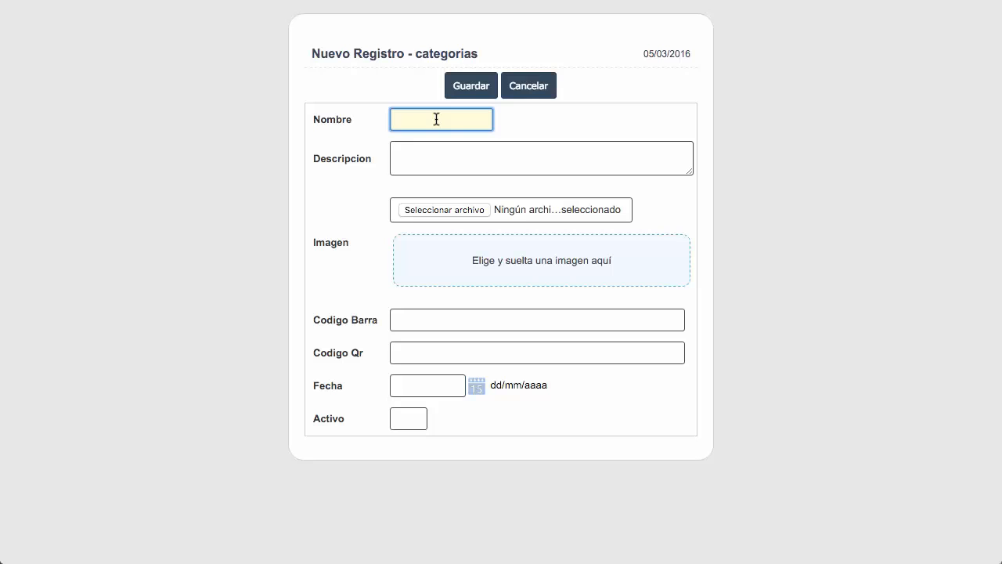
{"action": "left_click", "coordinate": [541, 157]}
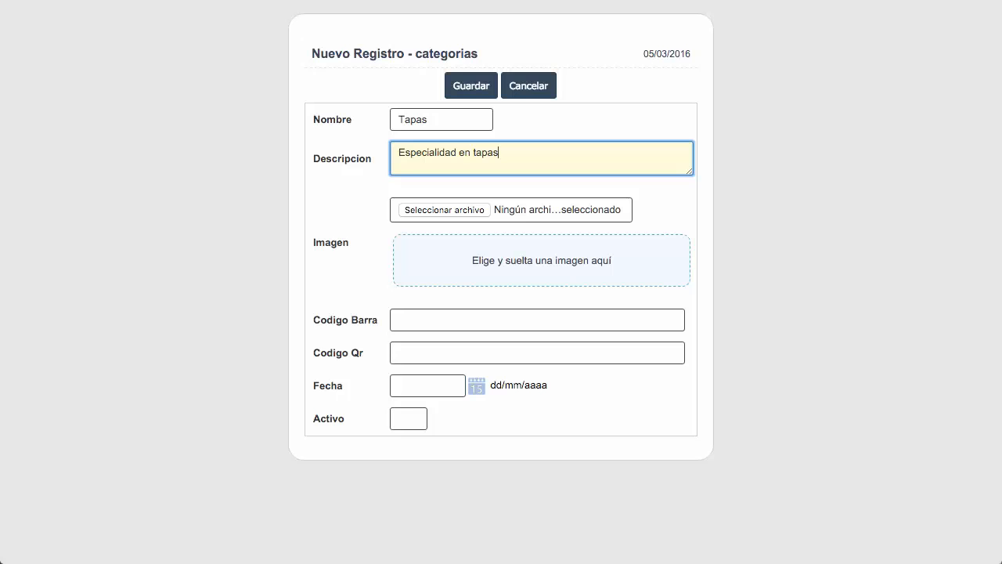
{"action": "left_click_drag", "start_coordinate": [375, 560], "coordinate": [505, 252]}
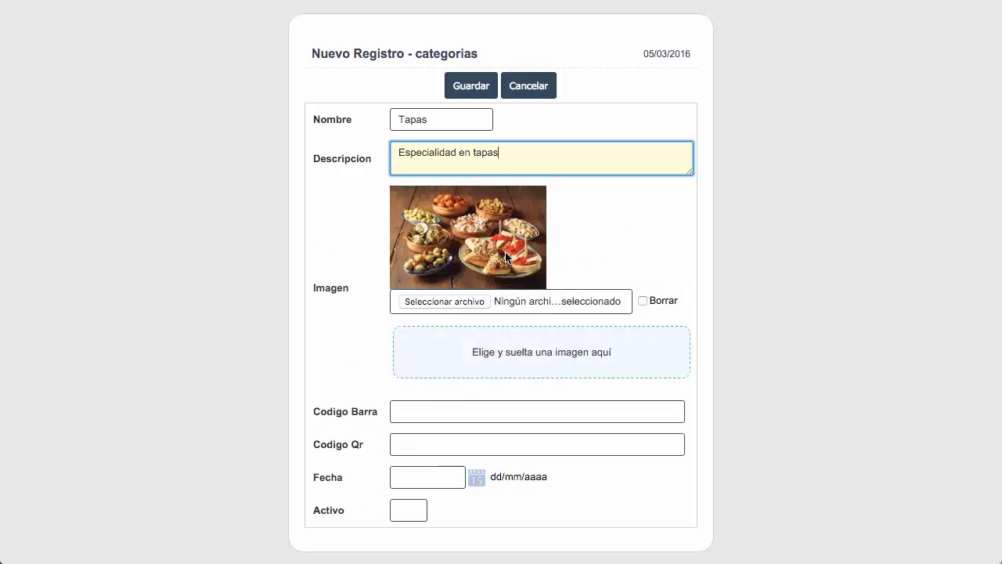
{"action": "left_click", "coordinate": [469, 97]}
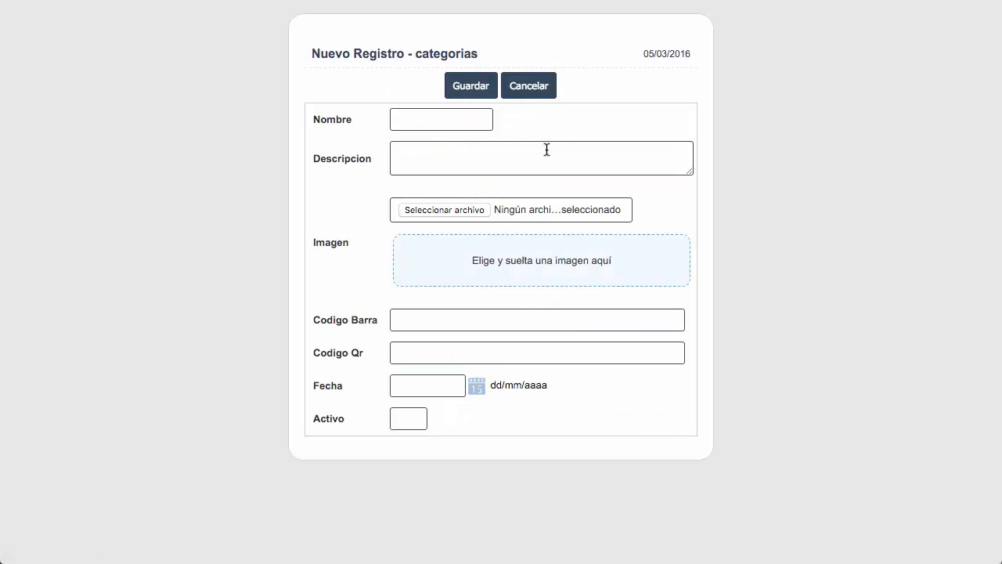
{"action": "left_click", "coordinate": [537, 90]}
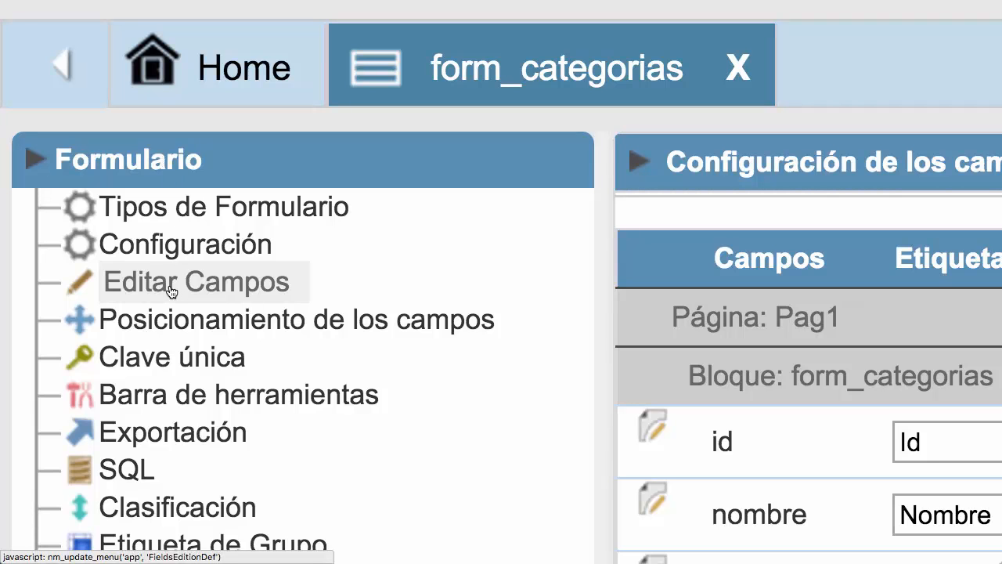
Step: Open the field editing settings of form_categorias and move codigo_qr above codigo_barra
{"action": "left_click", "coordinate": [171, 292]}
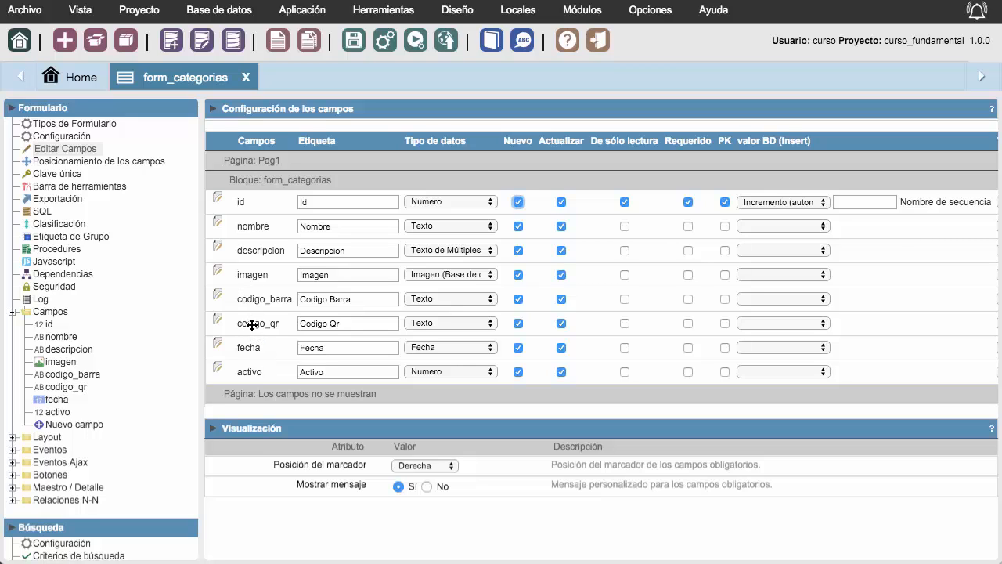
{"action": "left_click_drag", "start_coordinate": [252, 324], "coordinate": [249, 298]}
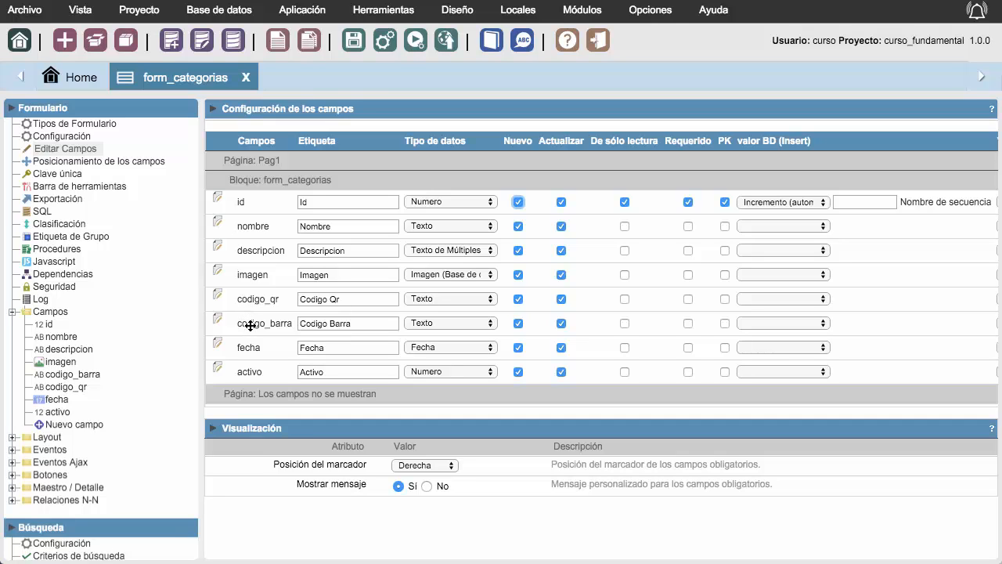
Step: Set the data type of the id field to Texto Auto-complete
{"action": "left_click", "coordinate": [317, 201]}
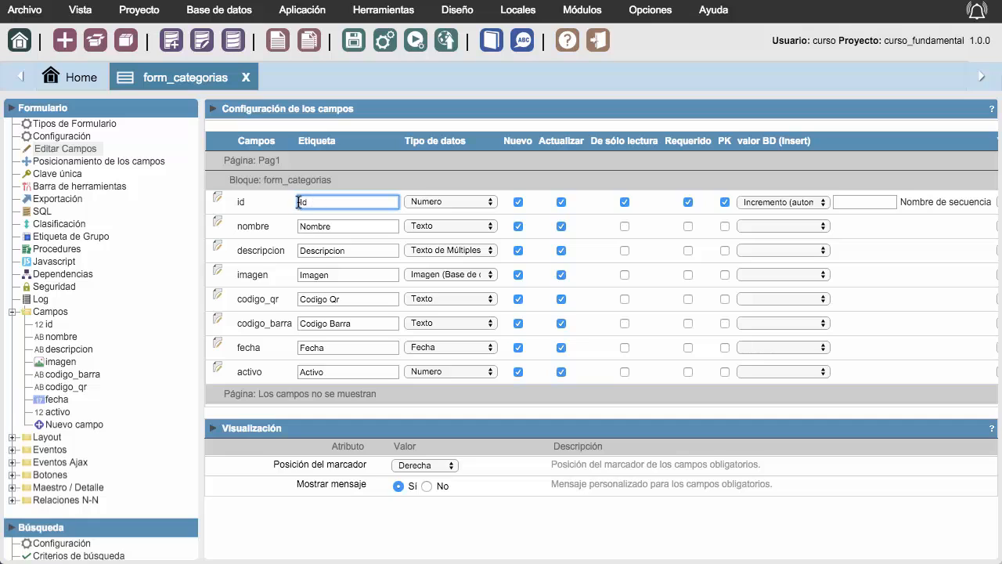
{"action": "left_click", "coordinate": [434, 202]}
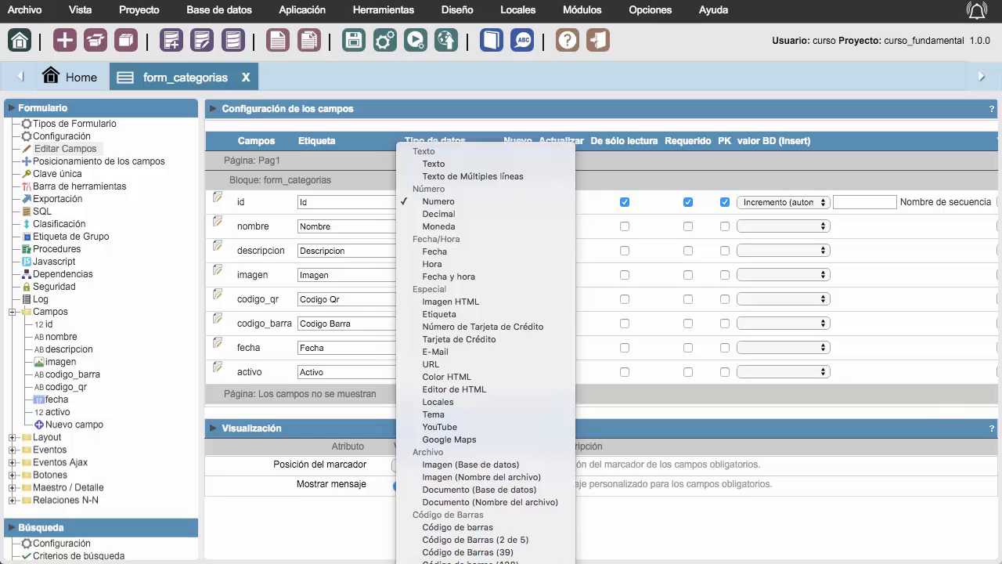
{"action": "left_click", "coordinate": [472, 552]}
{"action": "left_click", "coordinate": [456, 250]}
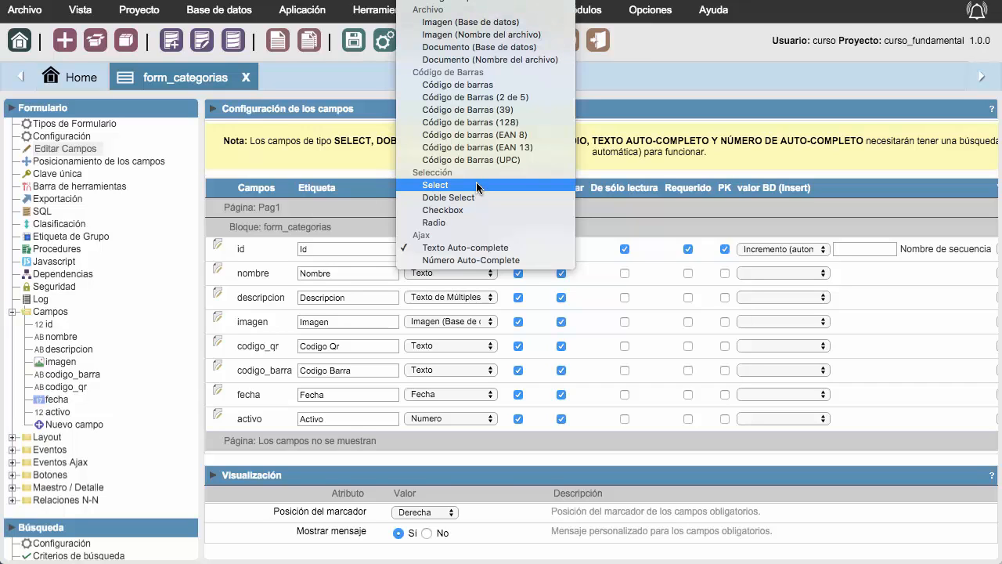
{"action": "left_click", "coordinate": [451, 247]}
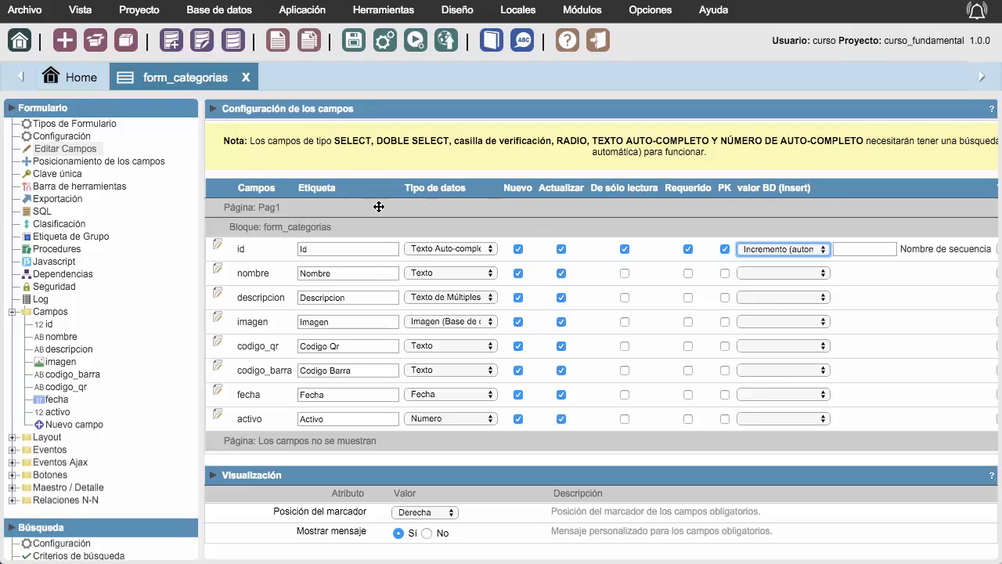
Step: Exclude id from new records and activo from updates, and make the nombre field required
{"action": "left_click", "coordinate": [517, 249]}
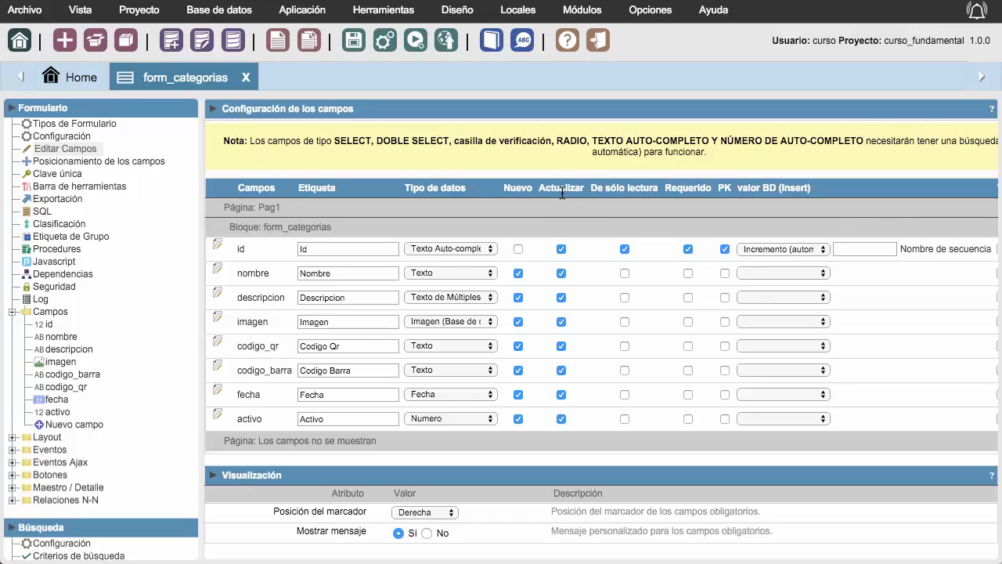
{"action": "scroll", "coordinate": [559, 205], "scroll_direction": "right", "scroll_amount": 1}
{"action": "left_click", "coordinate": [559, 418]}
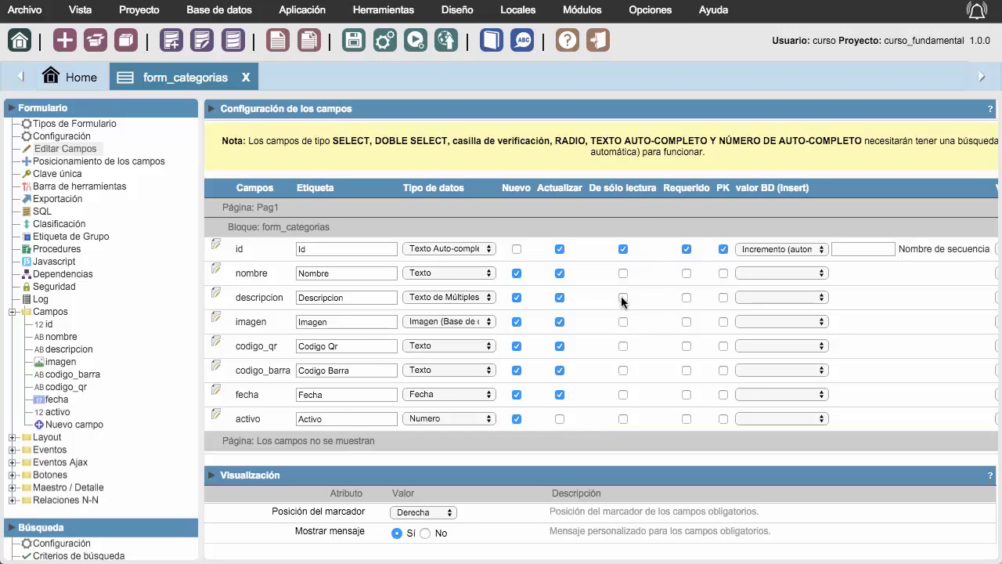
{"action": "left_click", "coordinate": [687, 273]}
{"action": "left_click", "coordinate": [748, 249]}
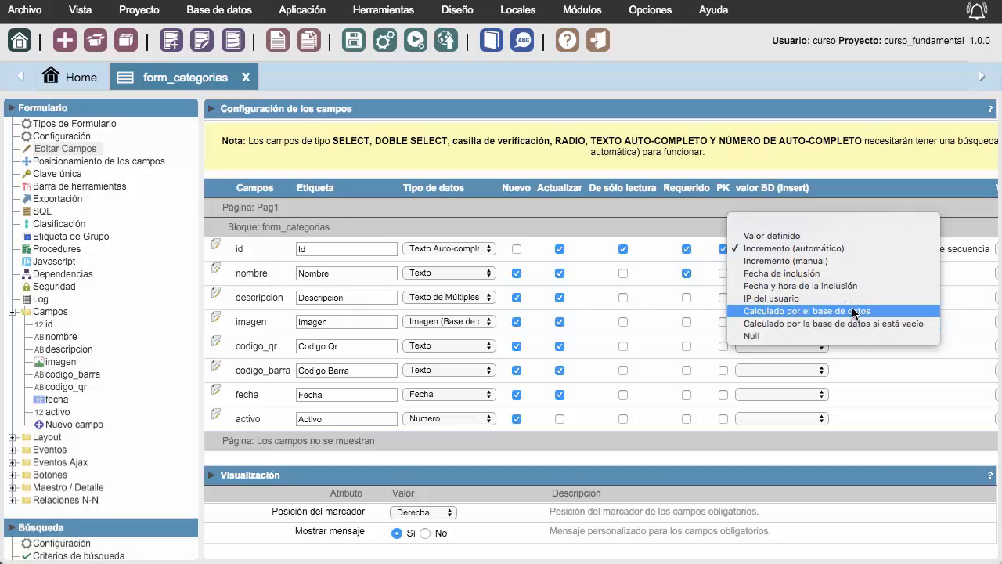
{"action": "left_click", "coordinate": [932, 358]}
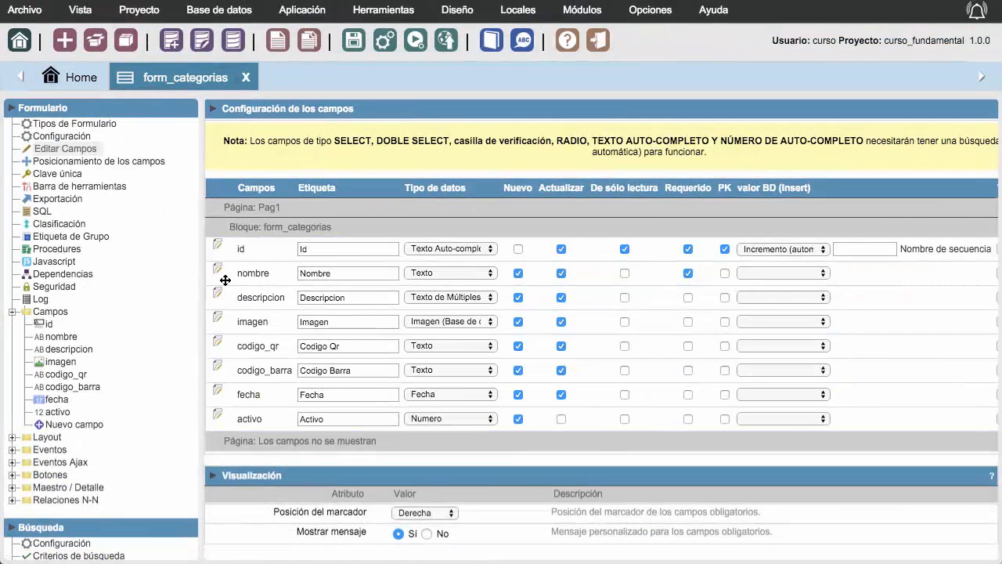
Step: Open the nombre field's settings and look through all sections from general configuration to the help configuration
{"action": "left_click", "coordinate": [252, 272]}
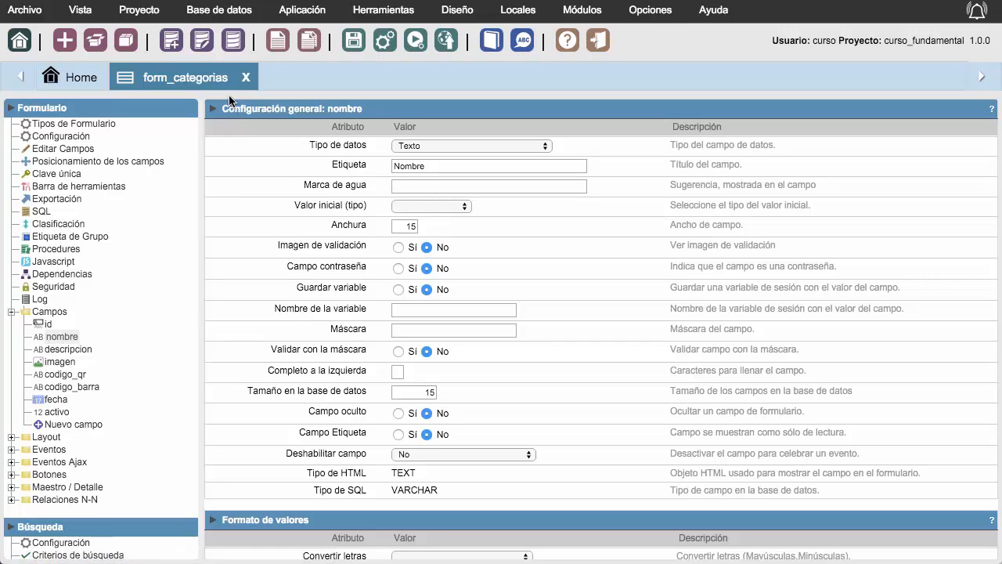
{"action": "scroll", "coordinate": [261, 300], "scroll_direction": "down", "scroll_amount": 5}
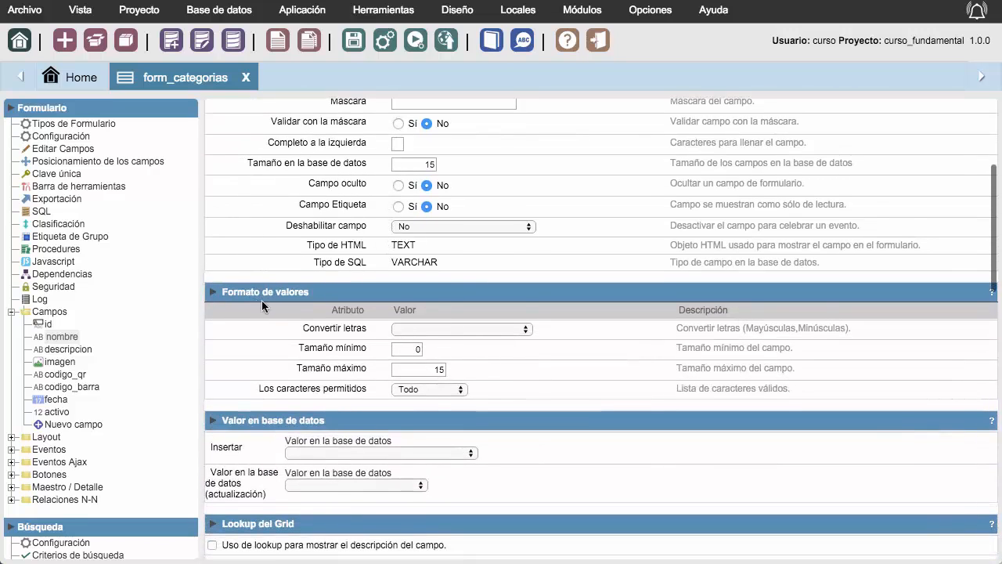
{"action": "scroll", "coordinate": [330, 423], "scroll_direction": "down", "scroll_amount": 2}
{"action": "scroll", "coordinate": [330, 427], "scroll_direction": "down", "scroll_amount": 3}
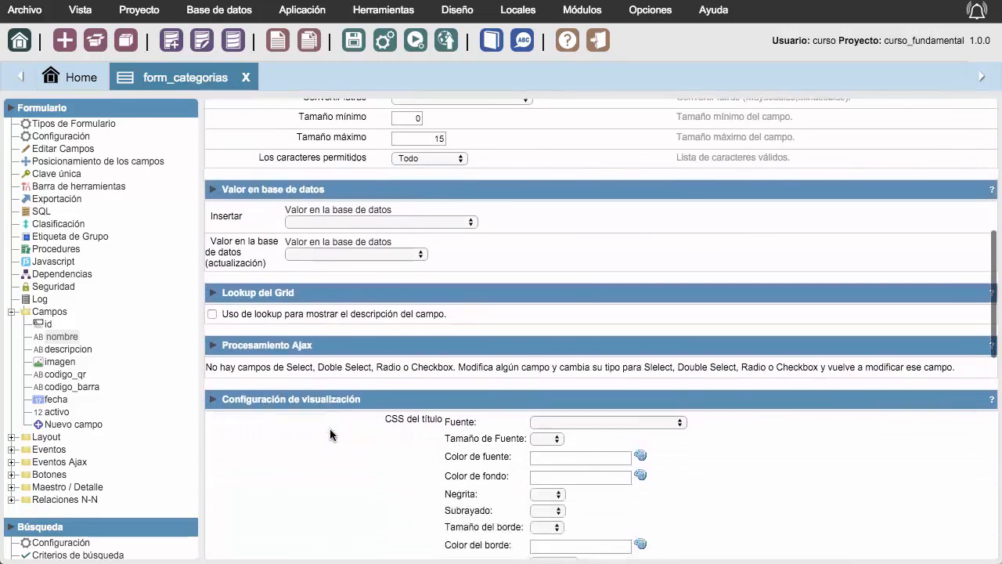
{"action": "scroll", "coordinate": [369, 382], "scroll_direction": "down", "scroll_amount": 3}
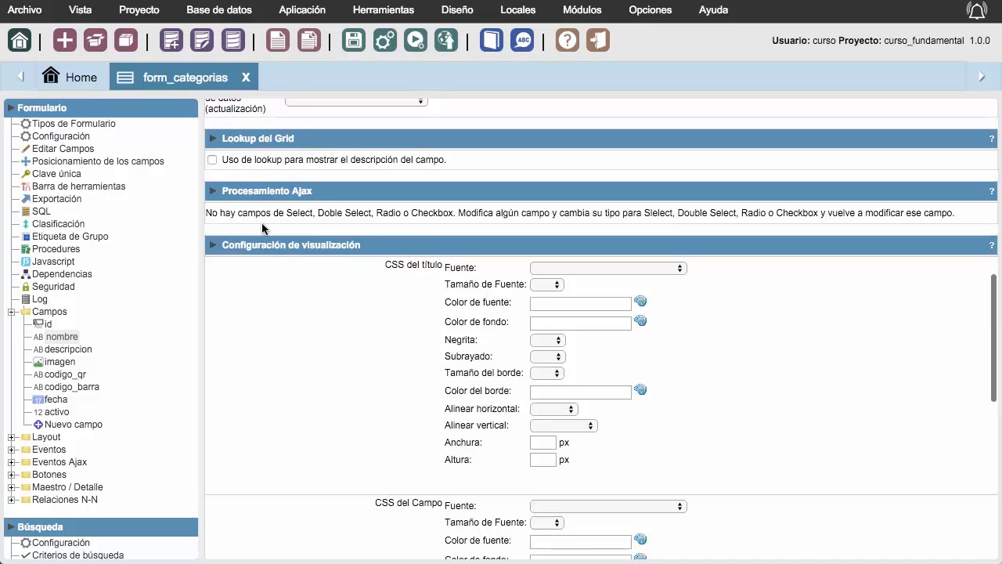
{"action": "scroll", "coordinate": [398, 313], "scroll_direction": "down", "scroll_amount": 9}
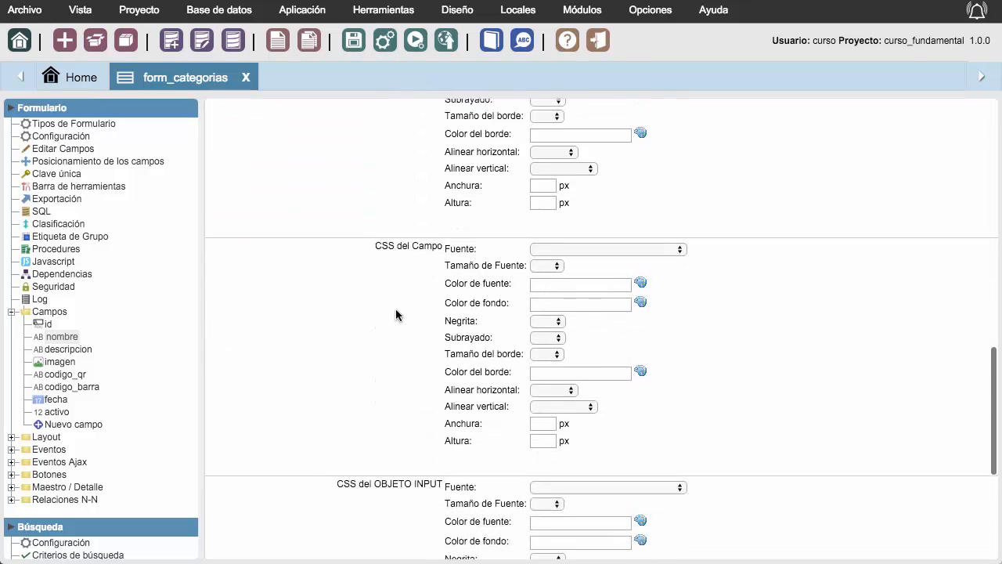
{"action": "scroll", "coordinate": [396, 314], "scroll_direction": "down", "scroll_amount": 3}
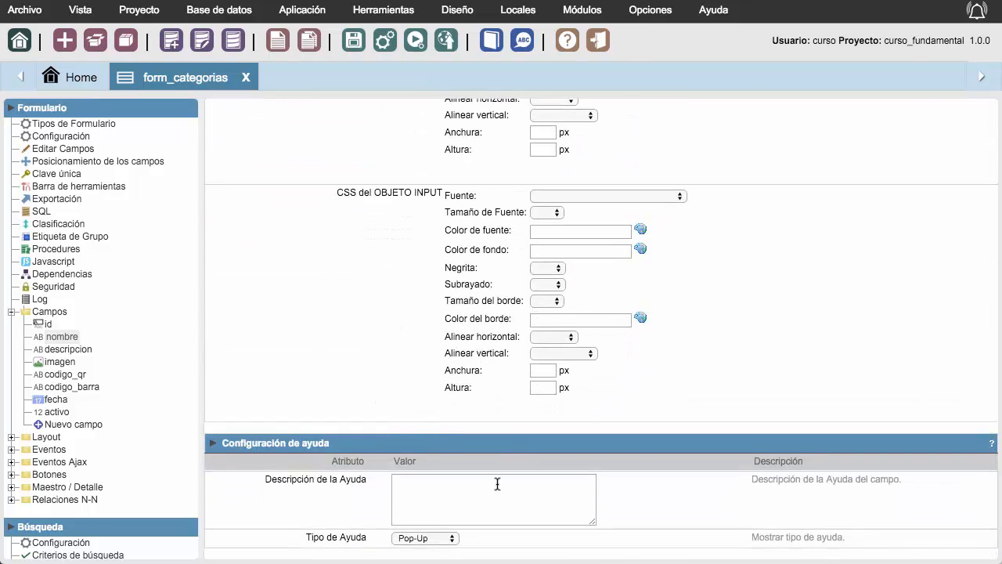
{"action": "scroll", "coordinate": [441, 448], "scroll_direction": "up", "scroll_amount": 20}
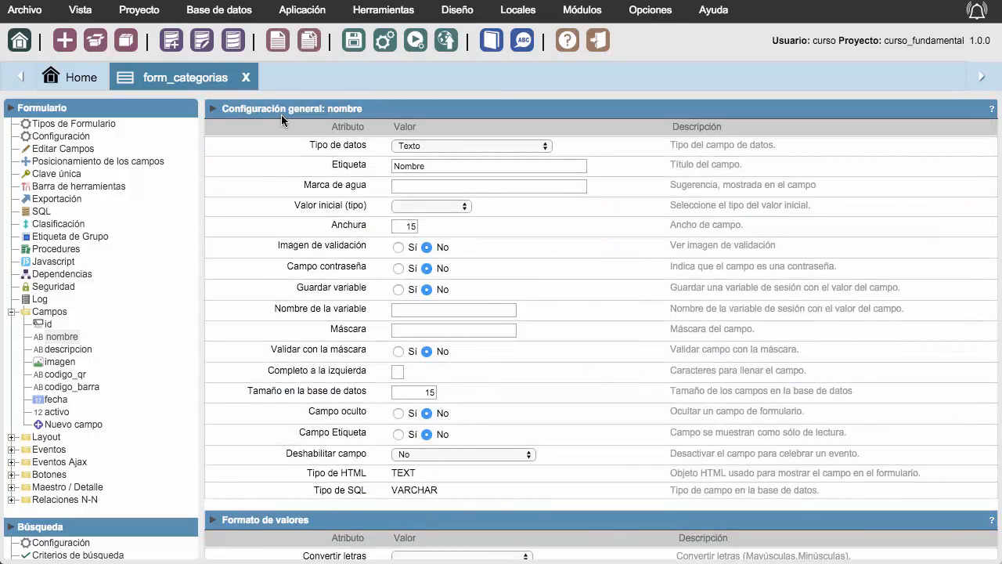
Step: Examine the nombre field's general attributes and value format, including the data type, field disabling and letter conversion options
{"action": "left_click", "coordinate": [482, 145]}
{"action": "left_click", "coordinate": [482, 148]}
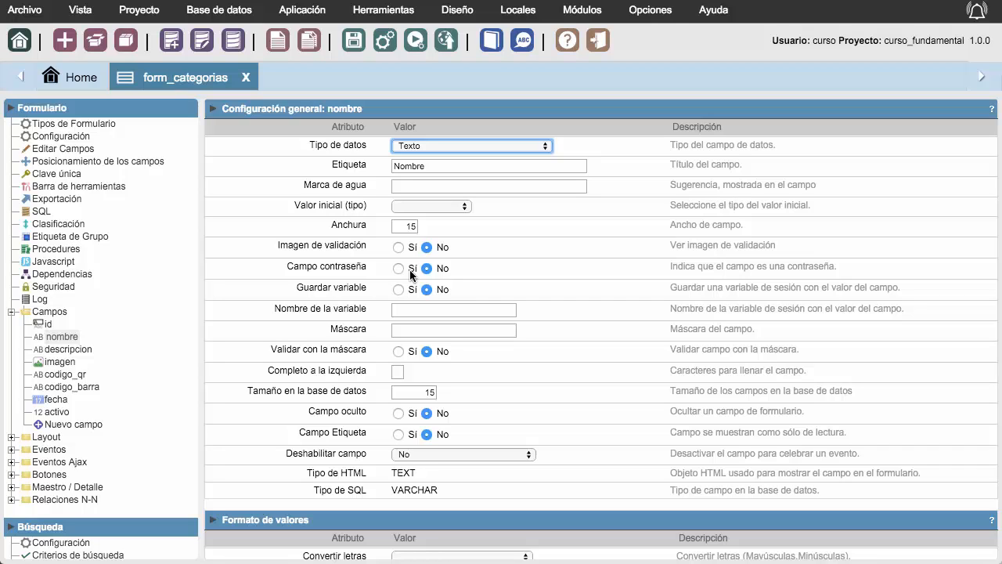
{"action": "scroll", "coordinate": [524, 365], "scroll_direction": "down", "scroll_amount": 3}
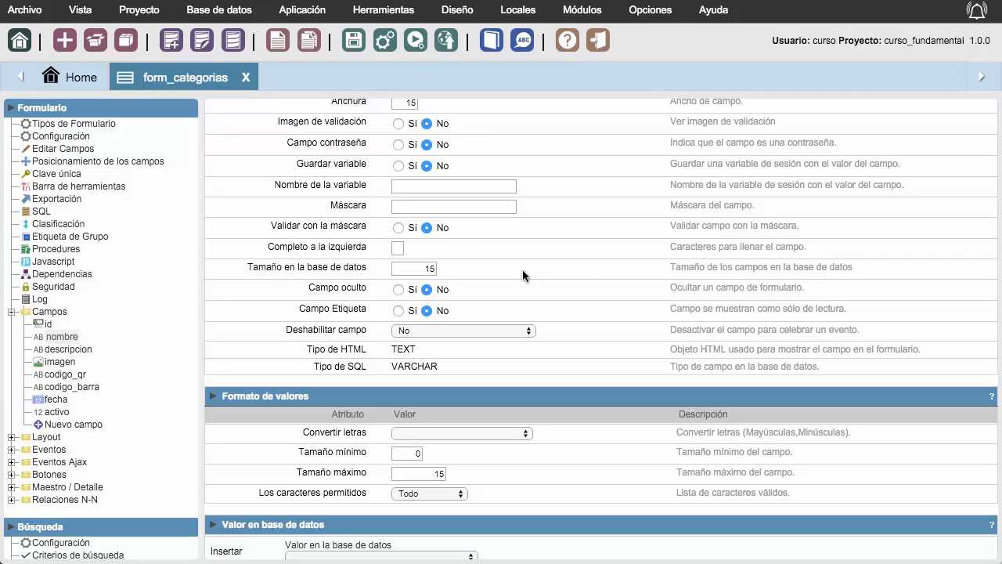
{"action": "scroll", "coordinate": [497, 270], "scroll_direction": "down", "scroll_amount": 2}
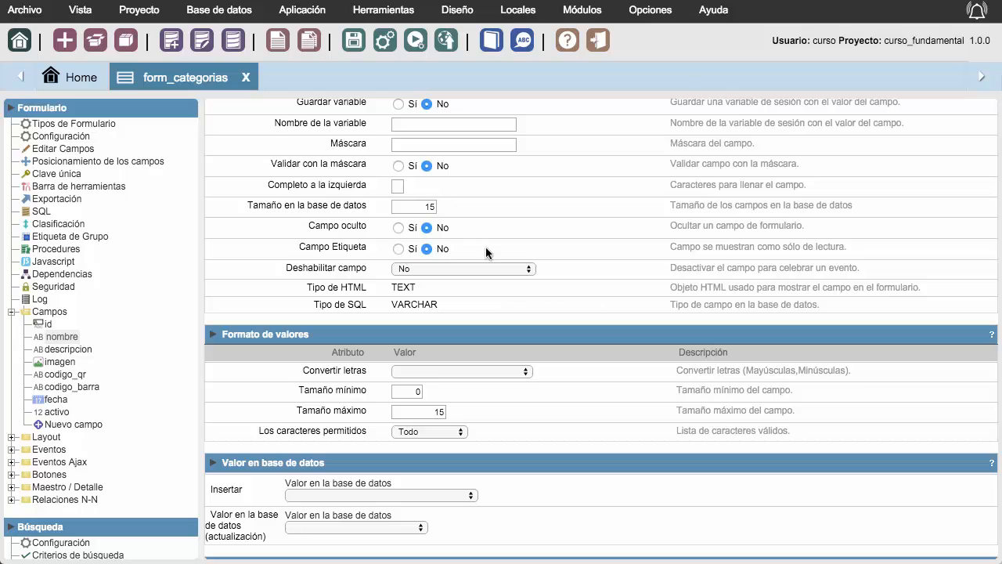
{"action": "left_click", "coordinate": [462, 270]}
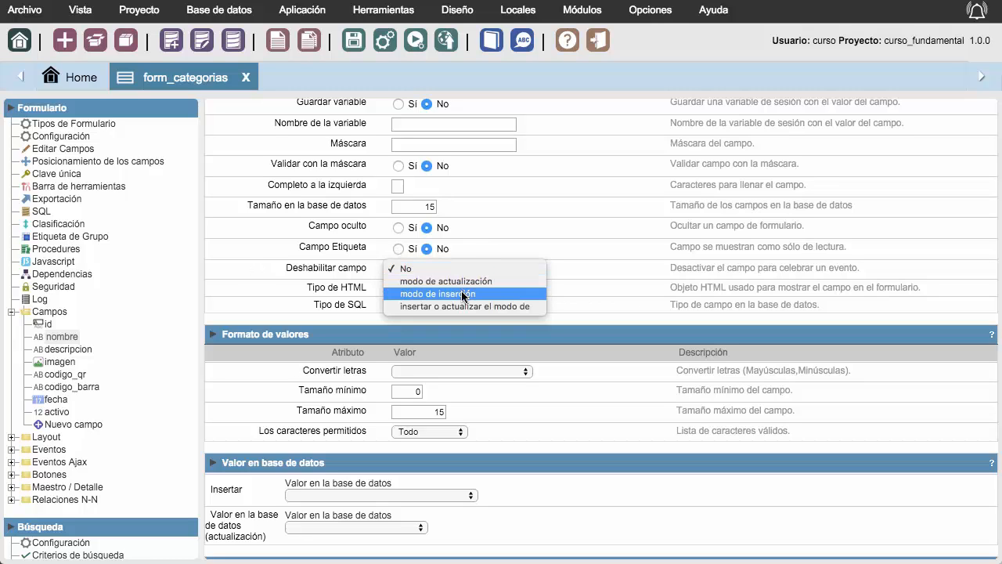
{"action": "left_click", "coordinate": [557, 250]}
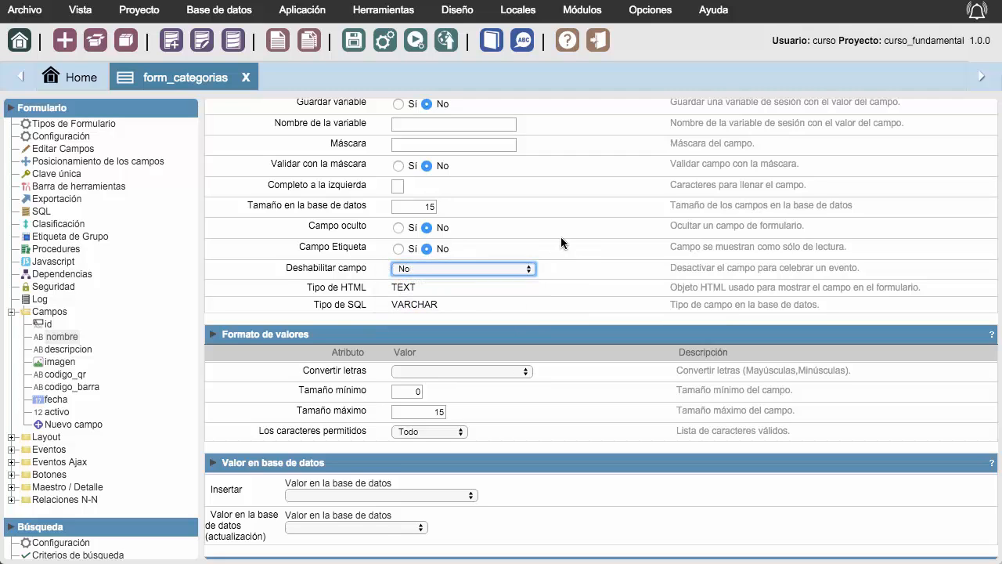
{"action": "scroll", "coordinate": [560, 239], "scroll_direction": "down", "scroll_amount": 3}
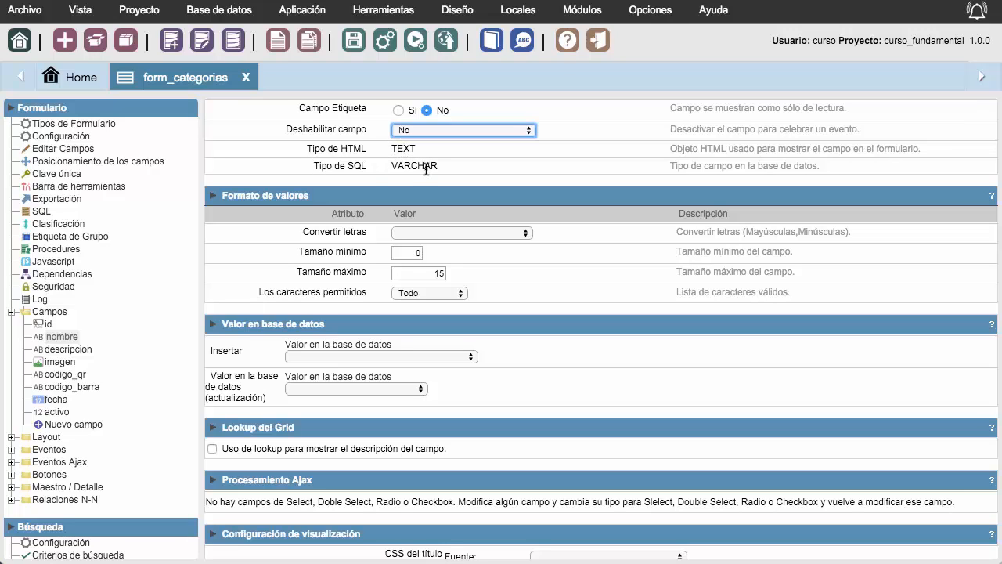
{"action": "scroll", "coordinate": [555, 196], "scroll_direction": "down", "scroll_amount": 1}
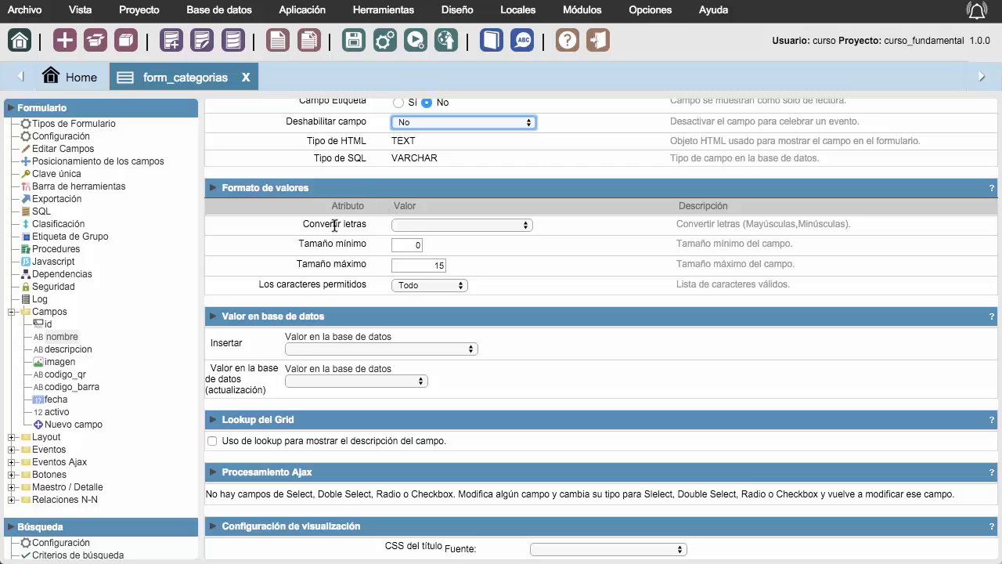
{"action": "left_click", "coordinate": [454, 226]}
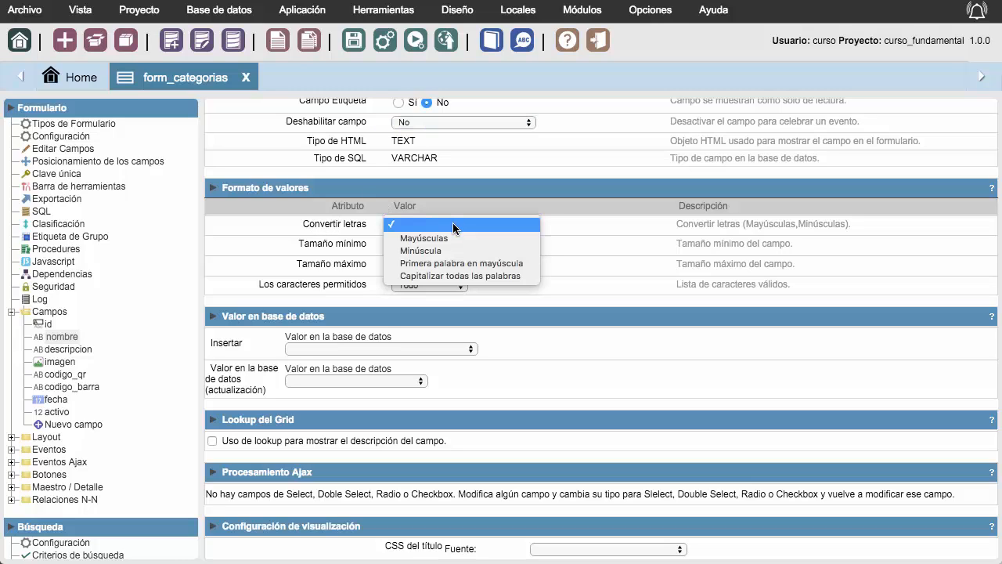
{"action": "left_click", "coordinate": [585, 222]}
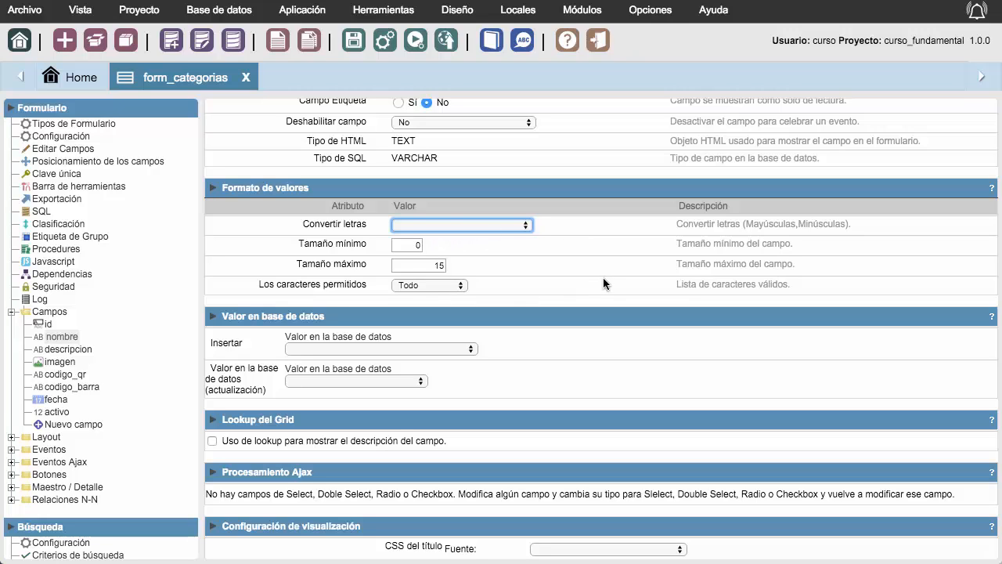
Step: Restrict the characters allowed in the nombre field to selected ones and permit Letras
{"action": "left_click", "coordinate": [420, 286]}
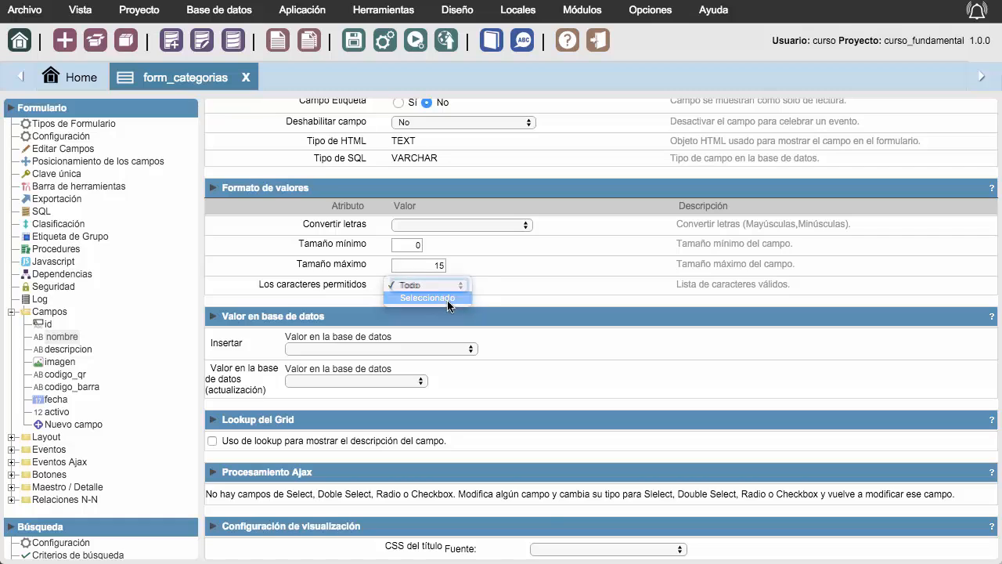
{"action": "left_click", "coordinate": [427, 298]}
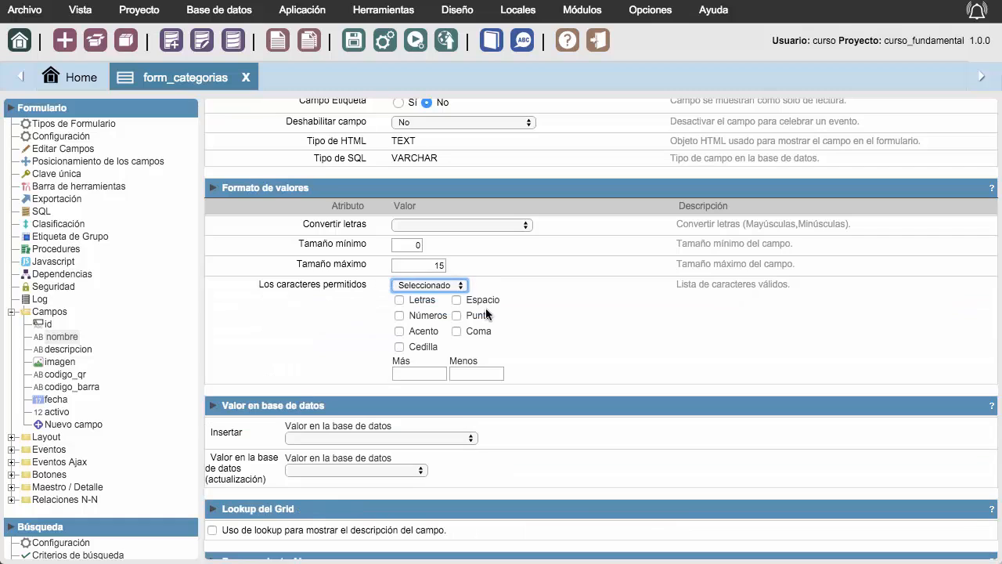
{"action": "left_click", "coordinate": [400, 299]}
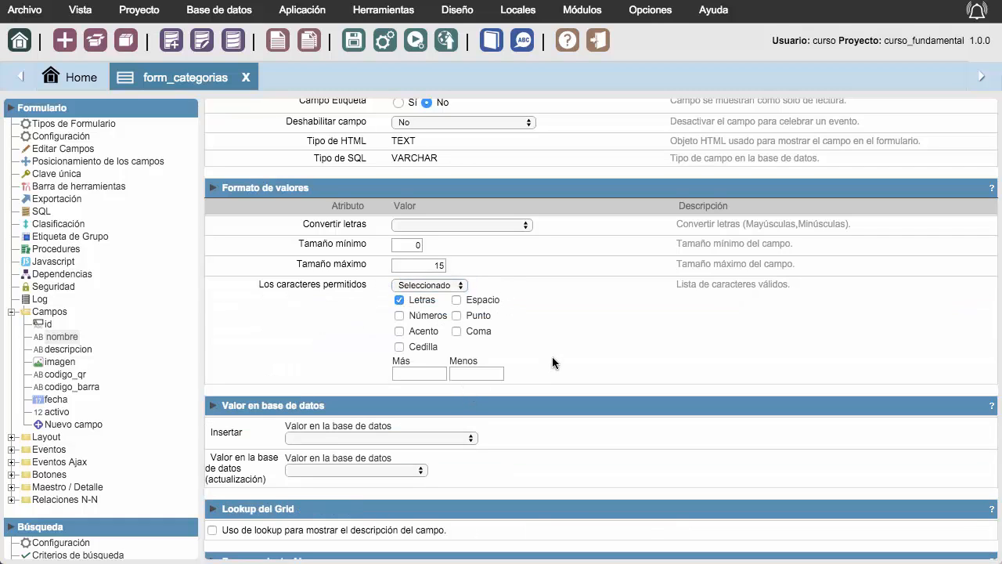
Step: Look through the nombre field's database value, lookup, Ajax, title, field and input object CSS, and help settings
{"action": "scroll", "coordinate": [552, 356], "scroll_direction": "down", "scroll_amount": 8}
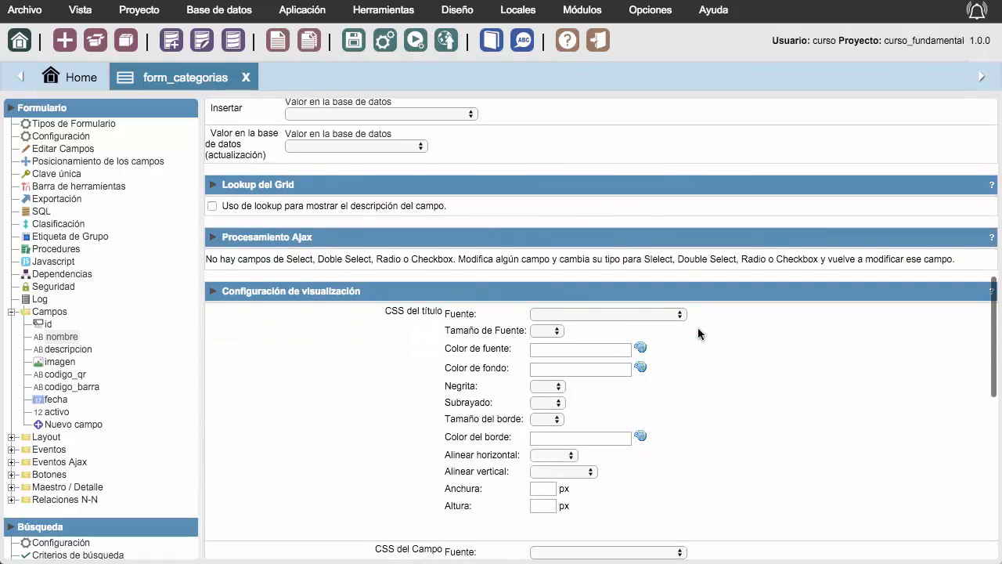
{"action": "scroll", "coordinate": [699, 334], "scroll_direction": "down", "scroll_amount": 2}
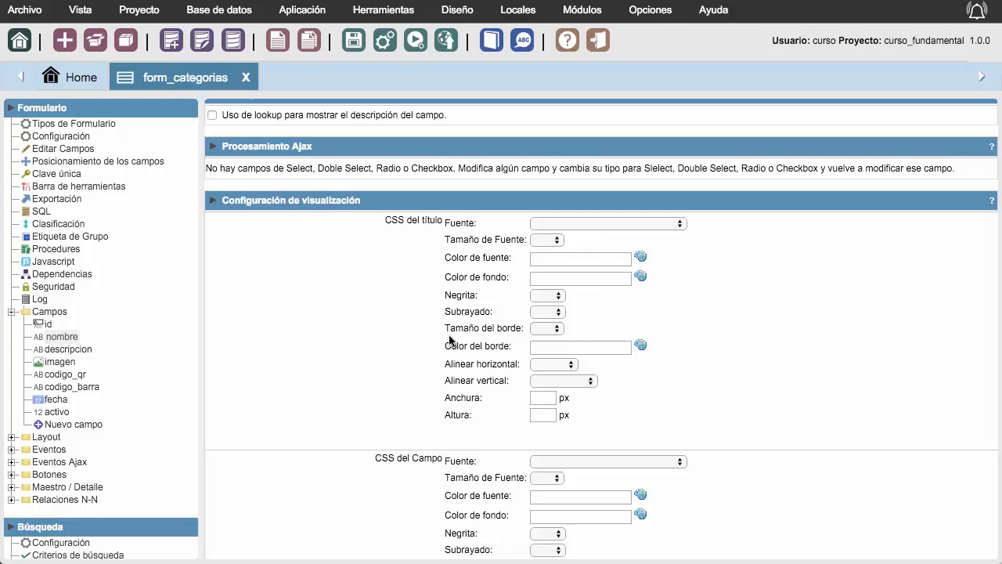
{"action": "scroll", "coordinate": [773, 379], "scroll_direction": "down", "scroll_amount": 2}
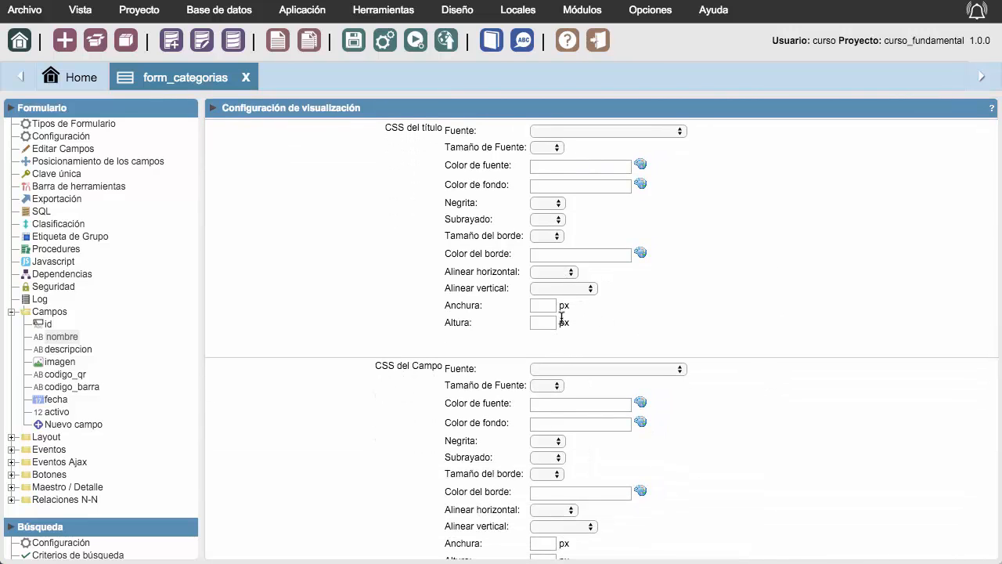
{"action": "scroll", "coordinate": [792, 358], "scroll_direction": "down", "scroll_amount": 3}
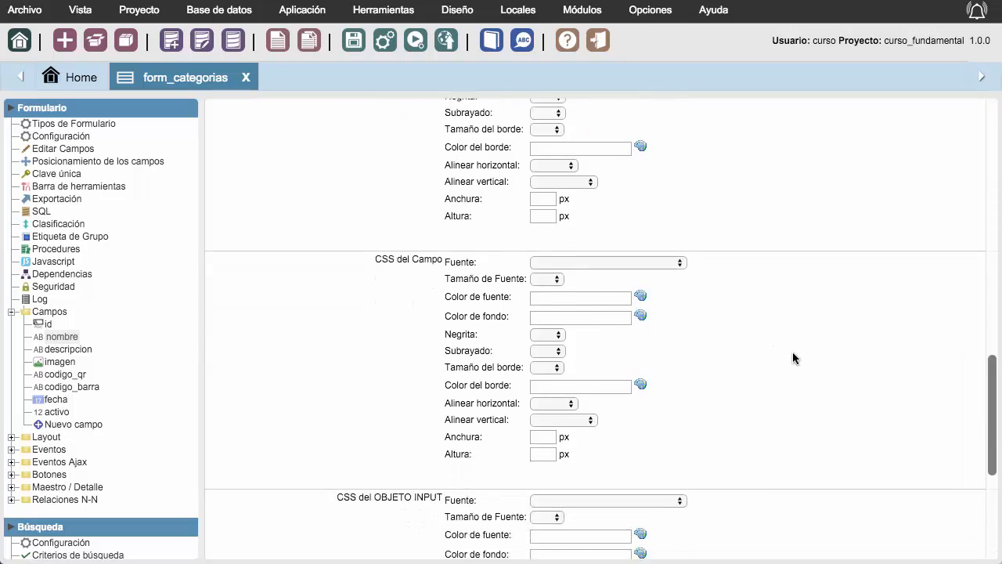
{"action": "scroll", "coordinate": [793, 356], "scroll_direction": "down", "scroll_amount": 5}
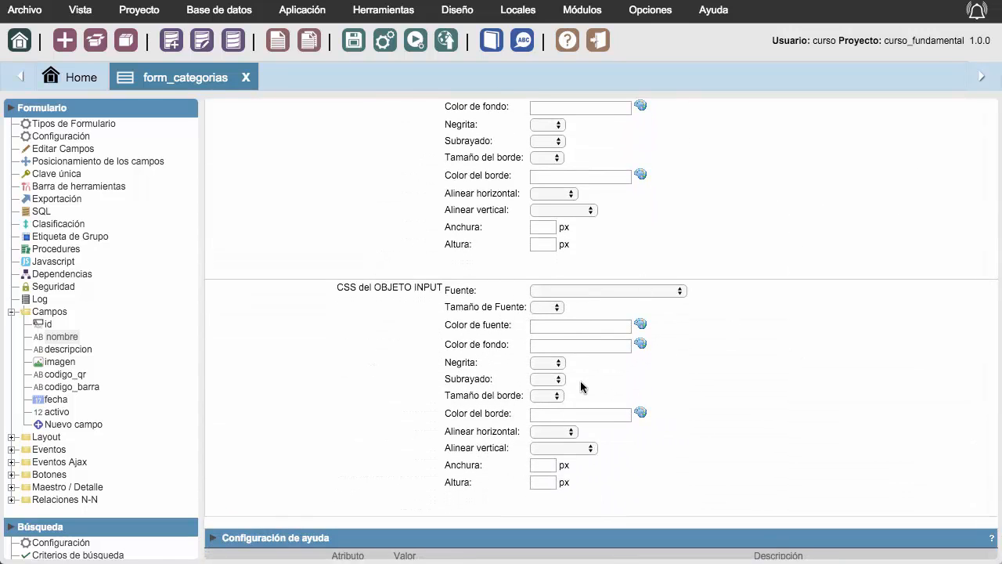
{"action": "left_click", "coordinate": [582, 336]}
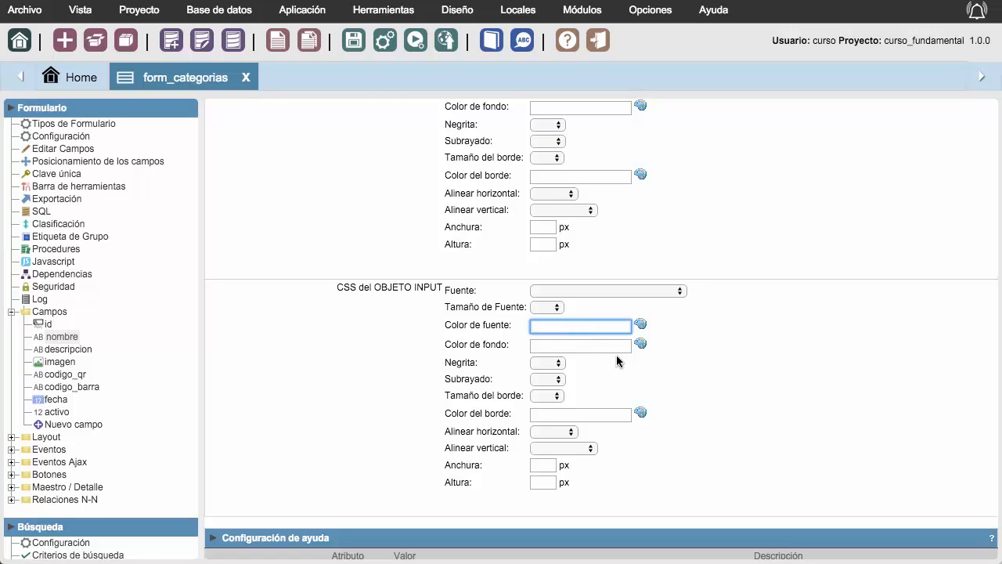
{"action": "scroll", "coordinate": [622, 362], "scroll_direction": "down", "scroll_amount": 2}
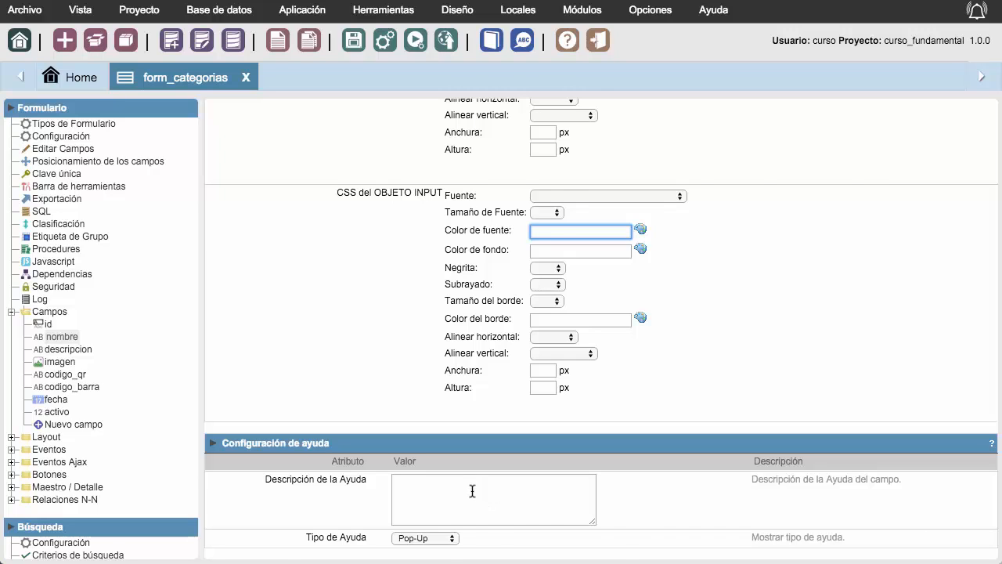
Step: Set the font colour of the nombre field's title to #CC00CC in its display configuration
{"action": "scroll", "coordinate": [789, 345], "scroll_direction": "up", "scroll_amount": 10}
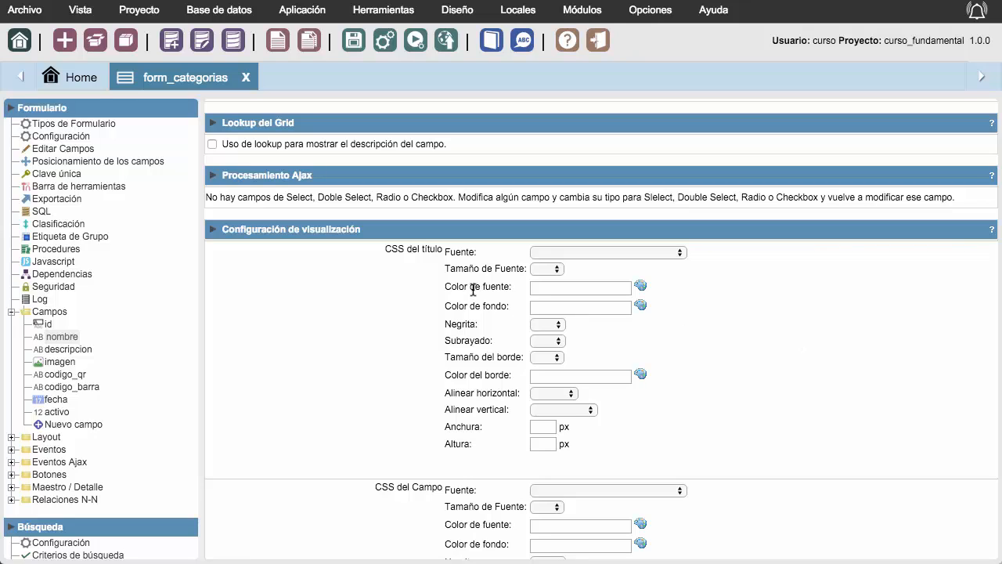
{"action": "left_click", "coordinate": [641, 285]}
{"action": "left_click_drag", "start_coordinate": [885, 298], "coordinate": [633, 176]}
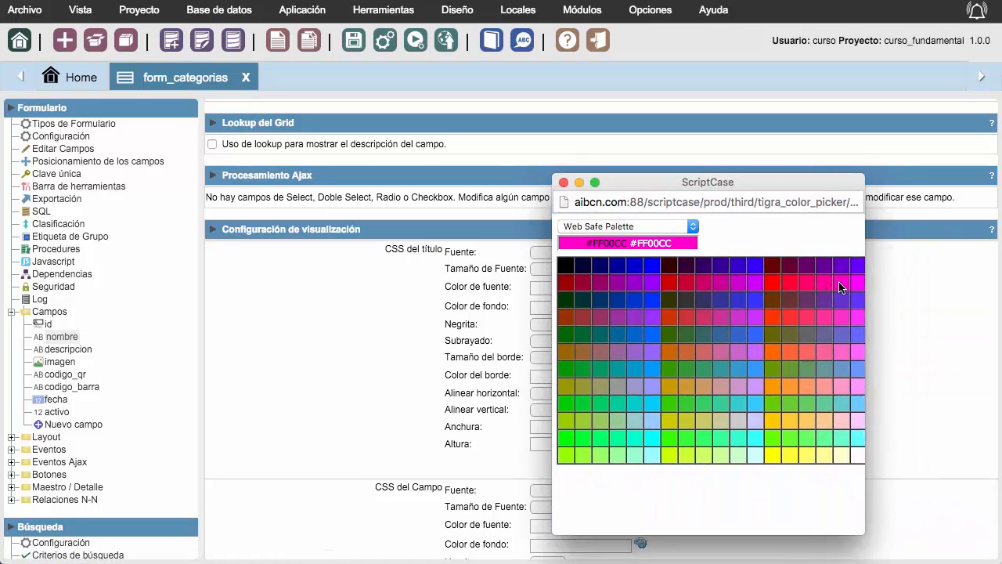
{"action": "left_click", "coordinate": [739, 285]}
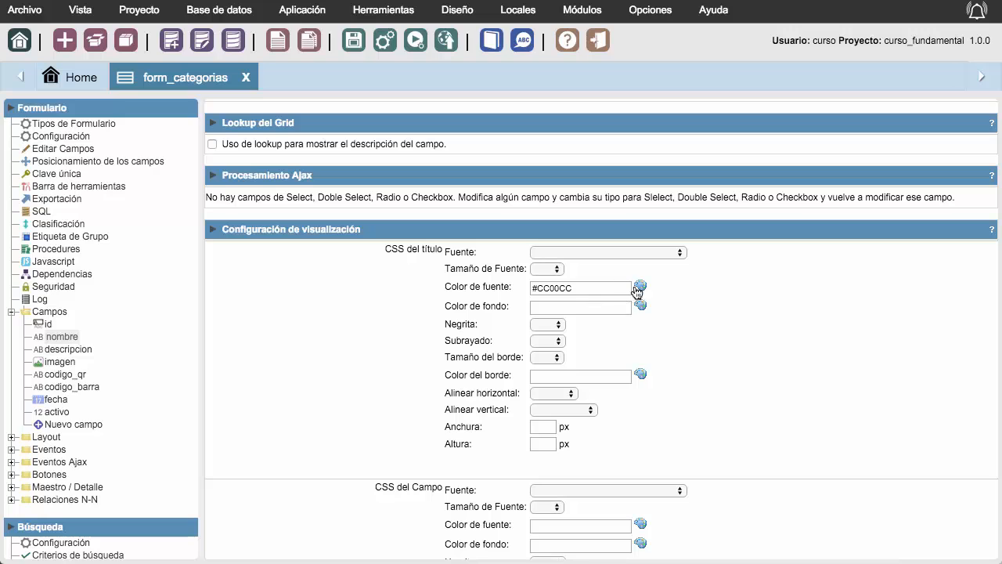
Step: Give the nombre field's input object the background colour #FFFFCC and set its Negrita option to Sí
{"action": "scroll", "coordinate": [548, 306], "scroll_direction": "down", "scroll_amount": 3}
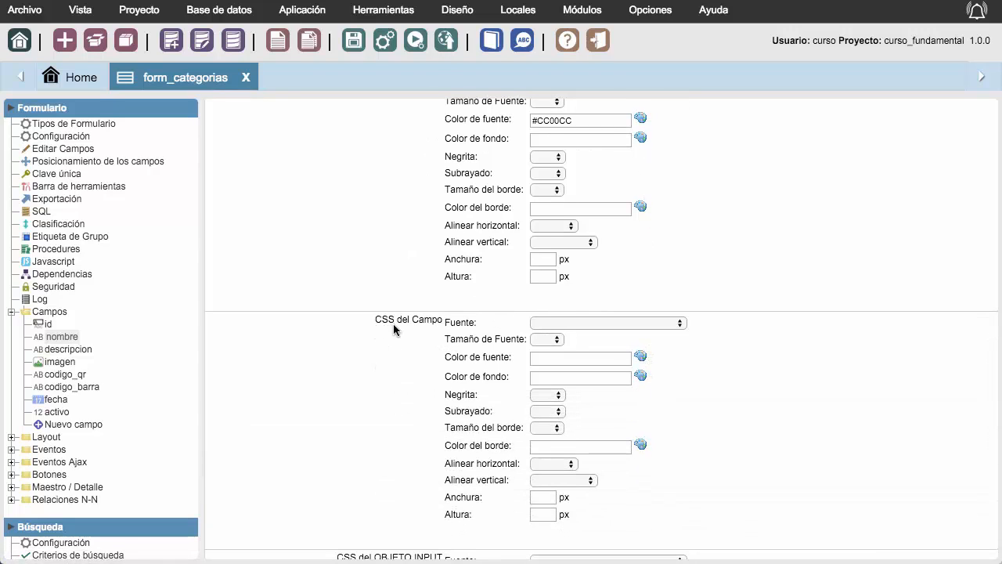
{"action": "scroll", "coordinate": [696, 397], "scroll_direction": "down", "scroll_amount": 3}
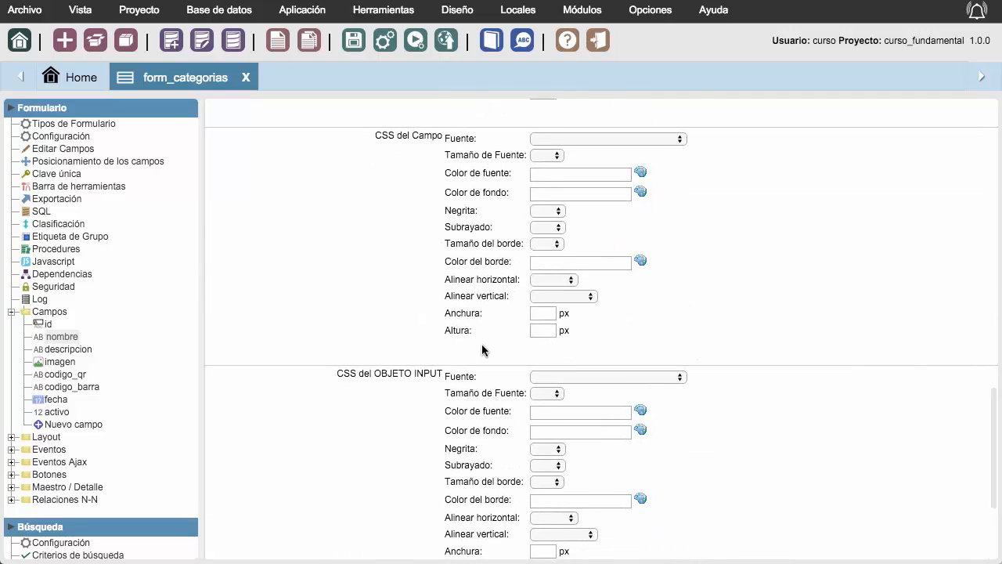
{"action": "scroll", "coordinate": [544, 337], "scroll_direction": "down", "scroll_amount": 2}
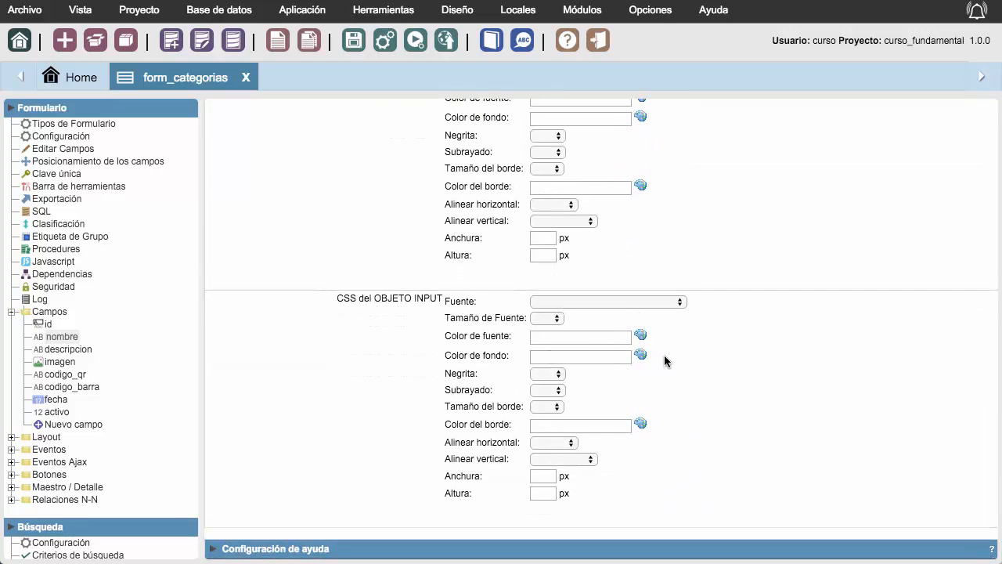
{"action": "left_click", "coordinate": [640, 355]}
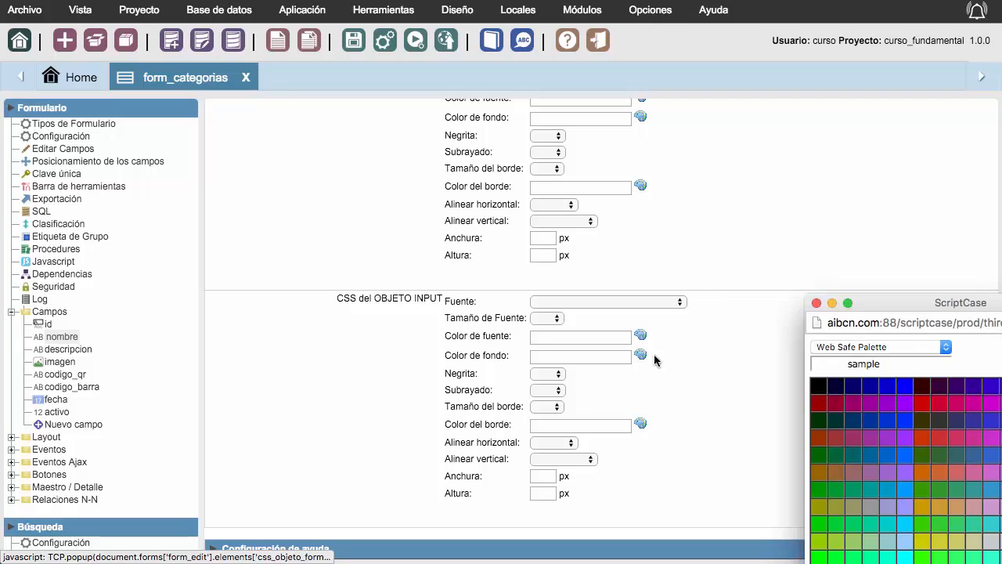
{"action": "left_click_drag", "start_coordinate": [938, 302], "coordinate": [672, 198]}
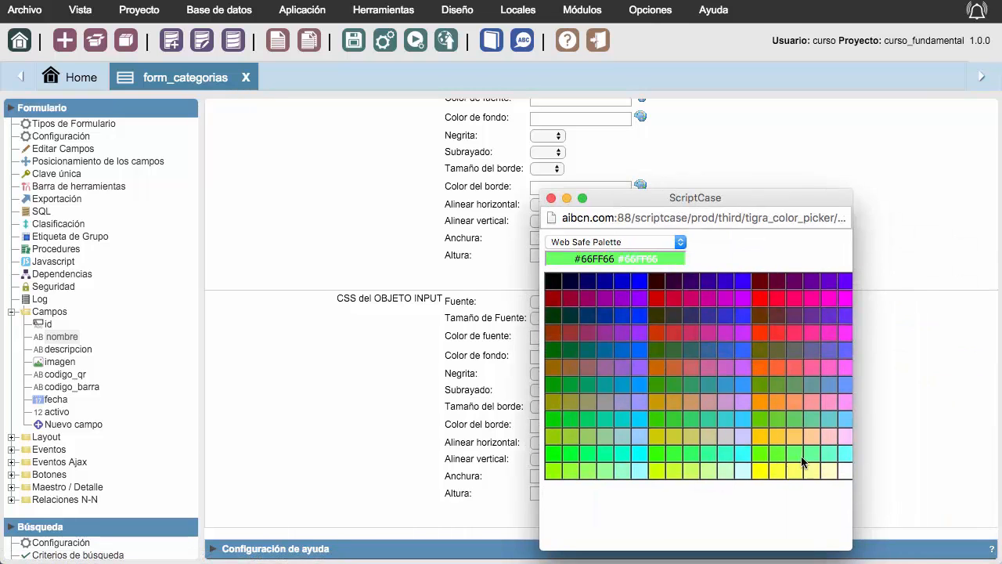
{"action": "left_click", "coordinate": [825, 471]}
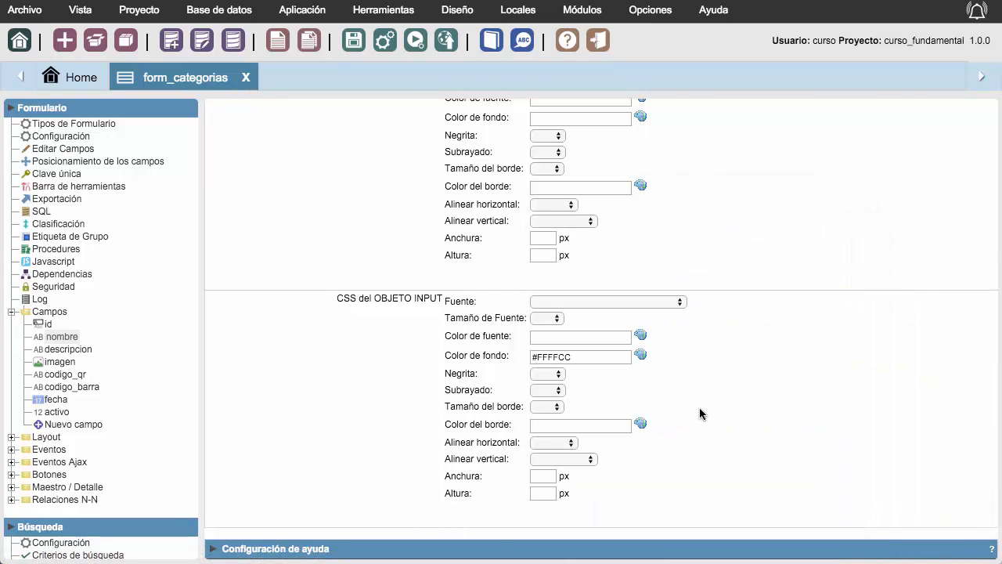
{"action": "scroll", "coordinate": [700, 408], "scroll_direction": "down", "scroll_amount": 3}
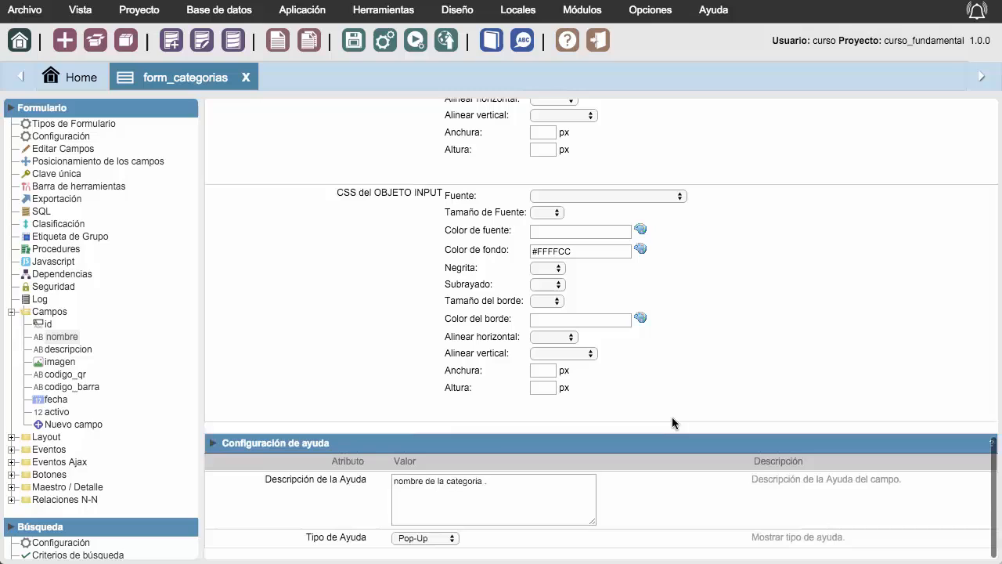
{"action": "left_click", "coordinate": [548, 268]}
{"action": "key", "text": "Return"}
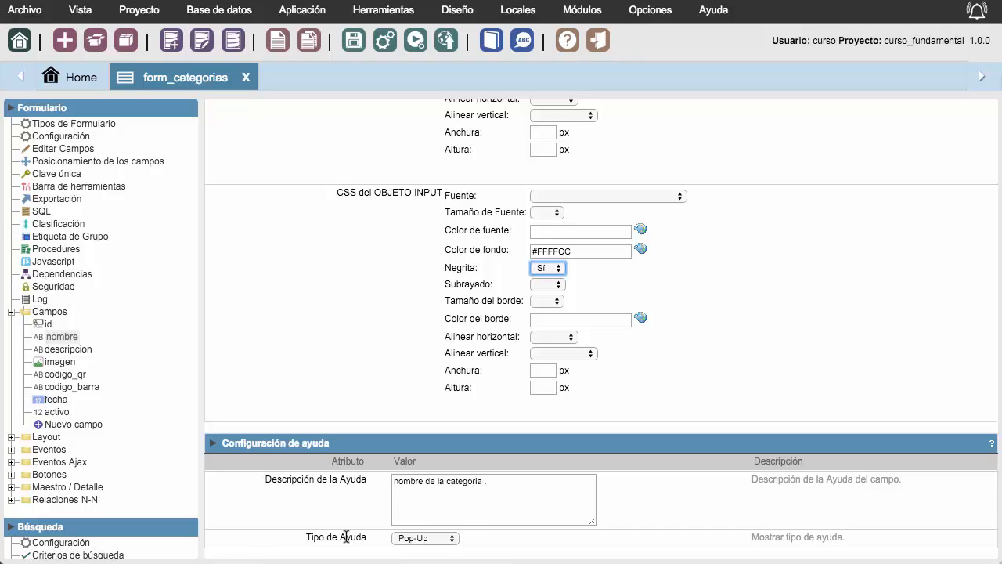
Step: Set the nombre field's help type to Sugerencia and run the form to check the field's styling and help
{"action": "left_click", "coordinate": [448, 539]}
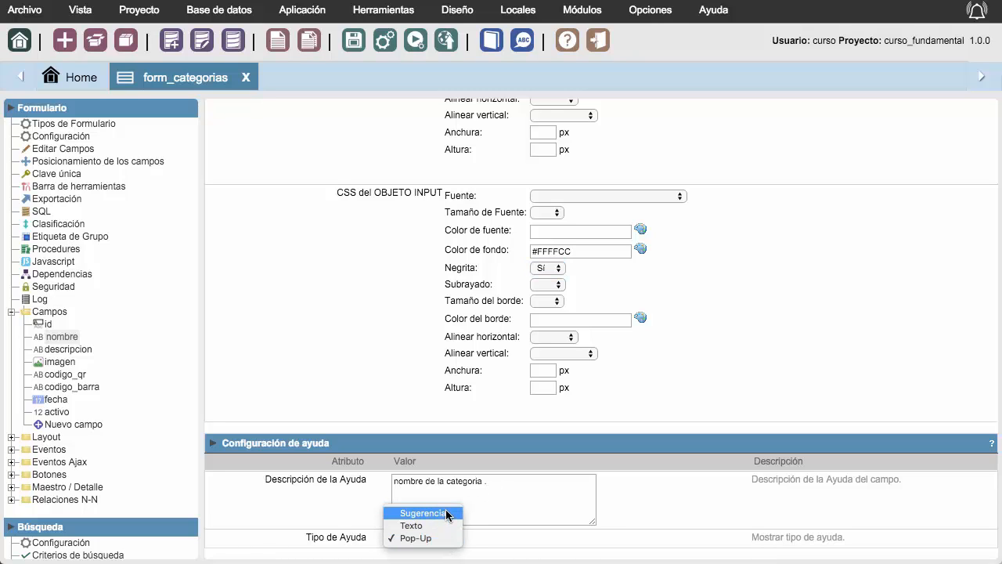
{"action": "left_click", "coordinate": [448, 513]}
{"action": "left_click", "coordinate": [410, 47]}
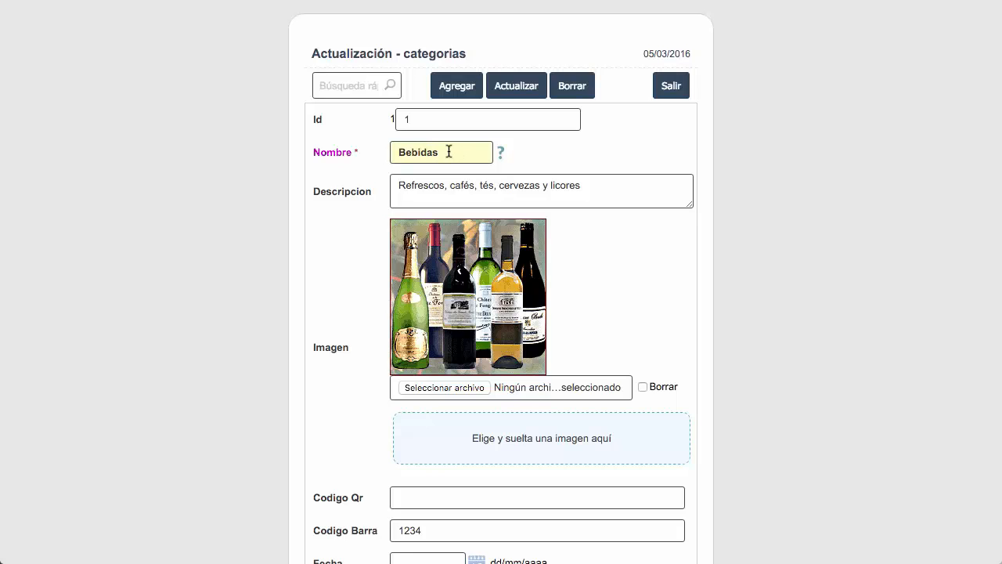
{"action": "mouse_move", "coordinate": [501, 161]}
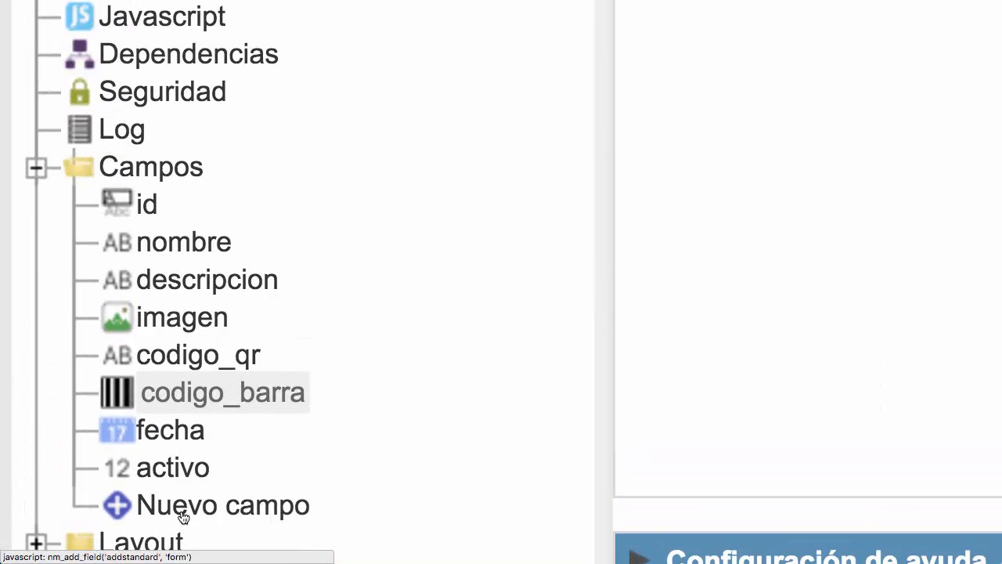
Step: Create a new field of type Numero with the name and label stock, and run the form to check it
{"action": "left_click", "coordinate": [202, 514]}
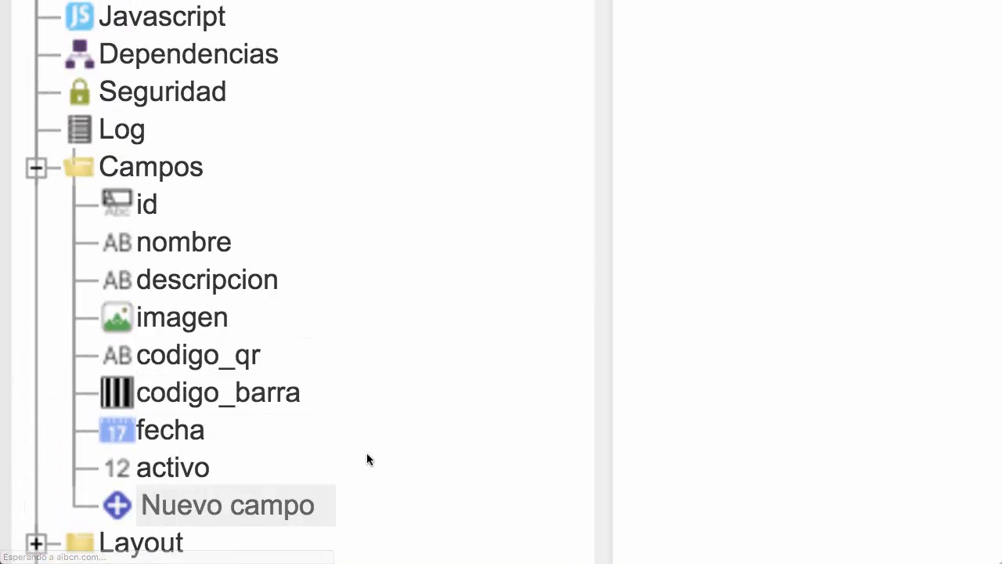
{"action": "left_click", "coordinate": [587, 251]}
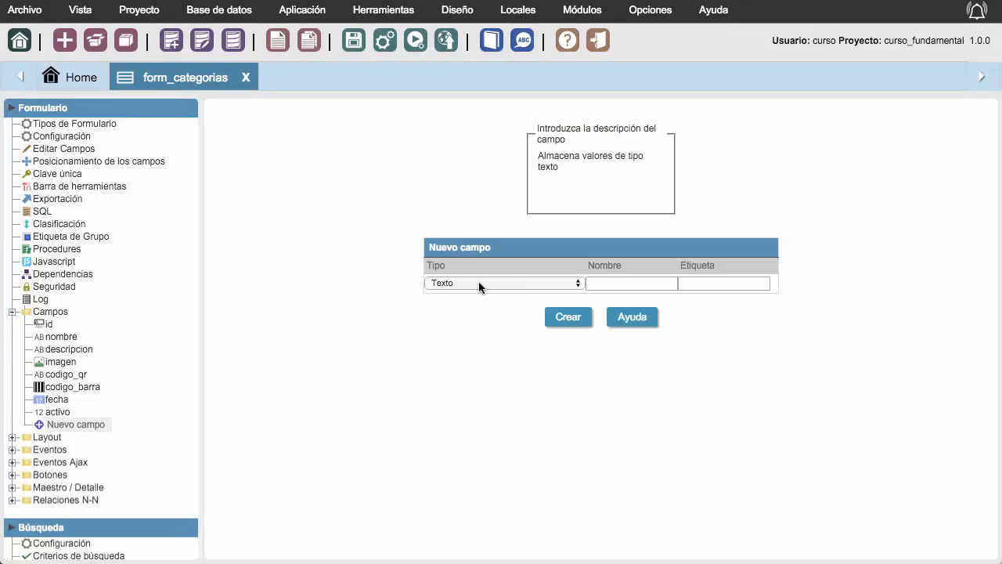
{"action": "left_click", "coordinate": [528, 283]}
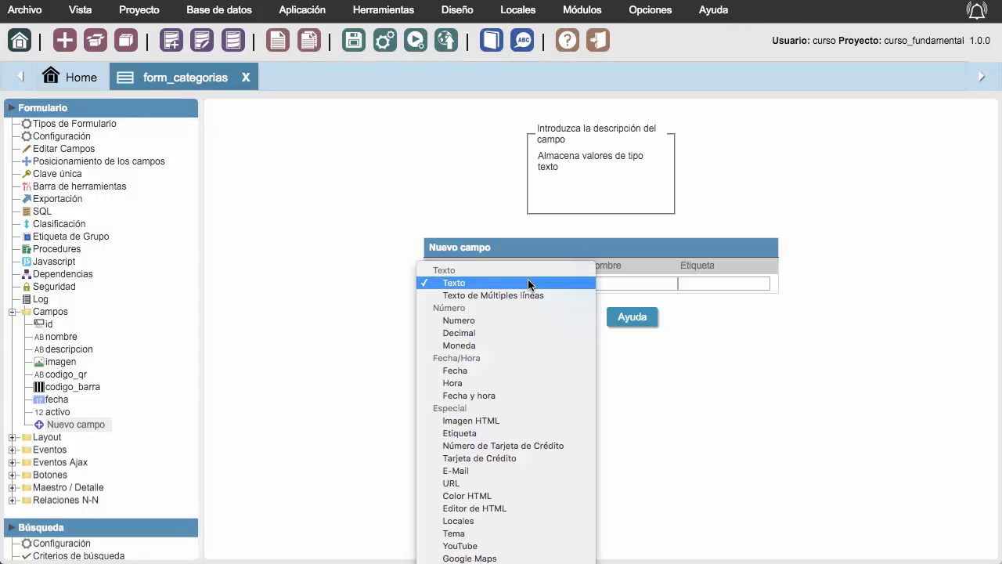
{"action": "left_click", "coordinate": [509, 319]}
{"action": "left_click", "coordinate": [621, 283]}
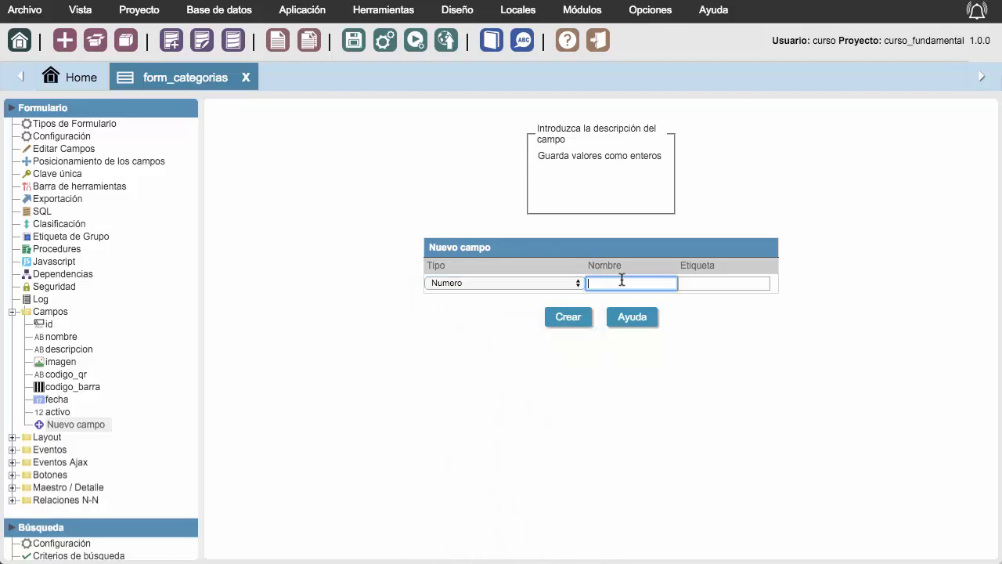
{"action": "type", "text": "stock"}
{"action": "key", "text": "Tab"}
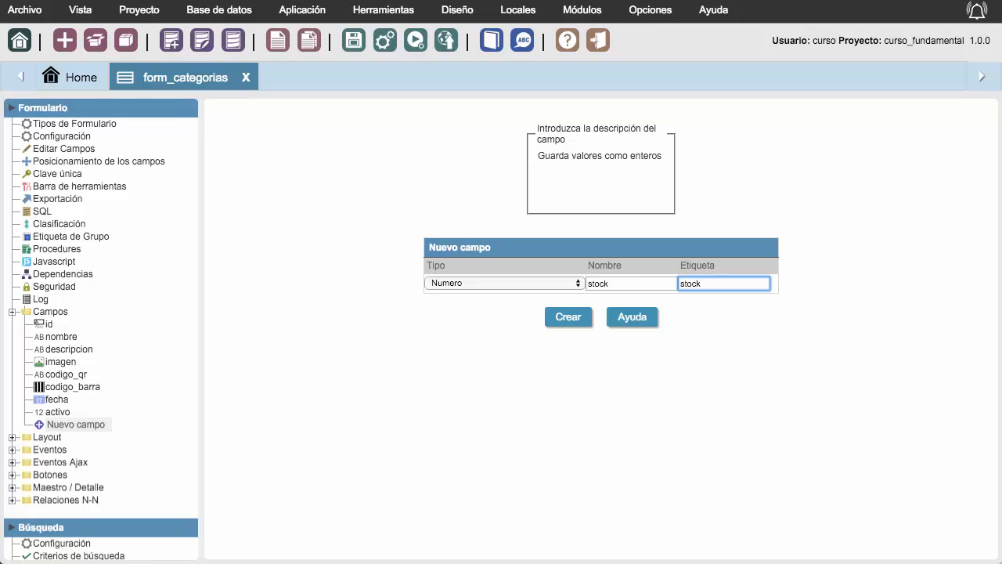
{"action": "left_click", "coordinate": [562, 318]}
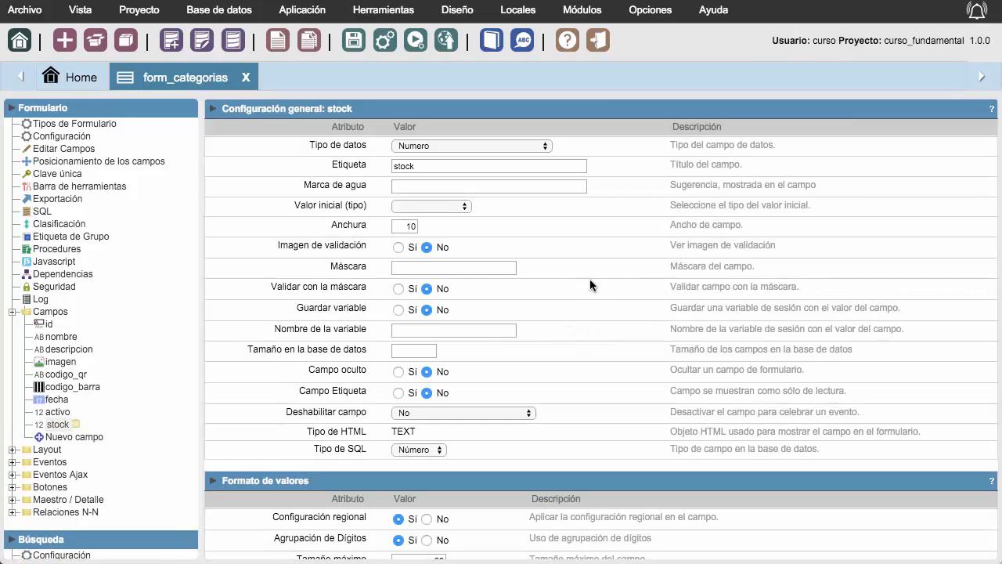
{"action": "left_click", "coordinate": [423, 43]}
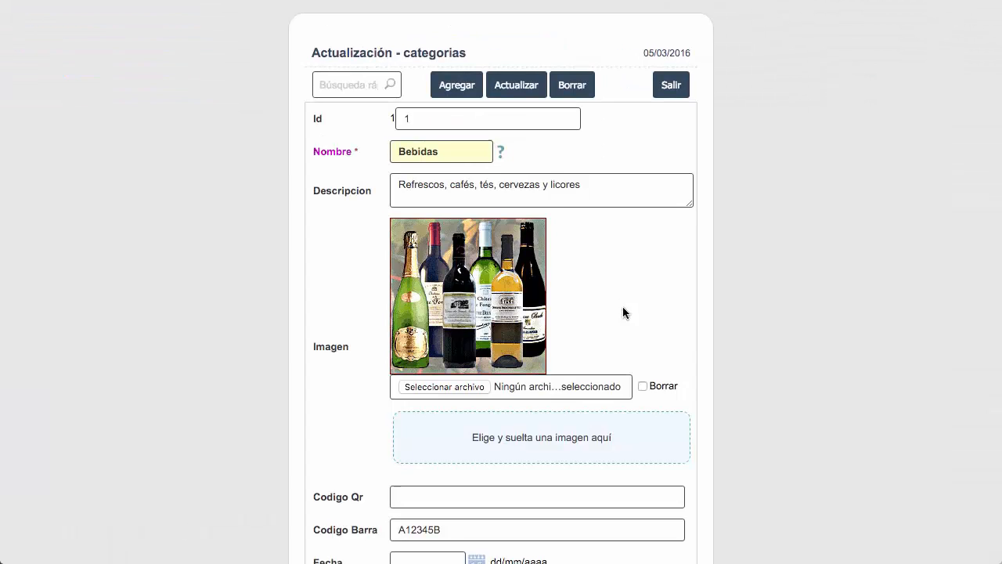
{"action": "scroll", "coordinate": [623, 312], "scroll_direction": "down", "scroll_amount": 2}
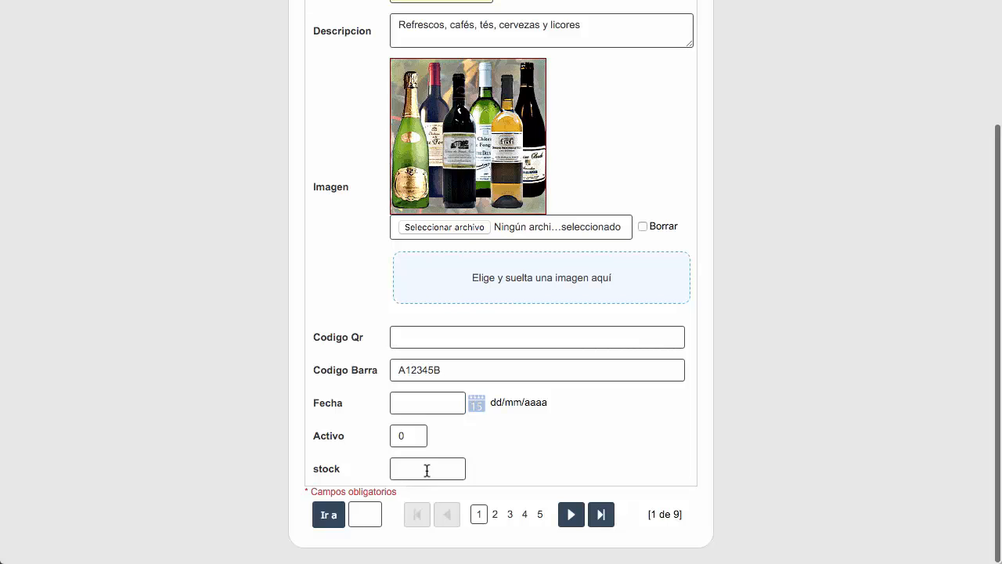